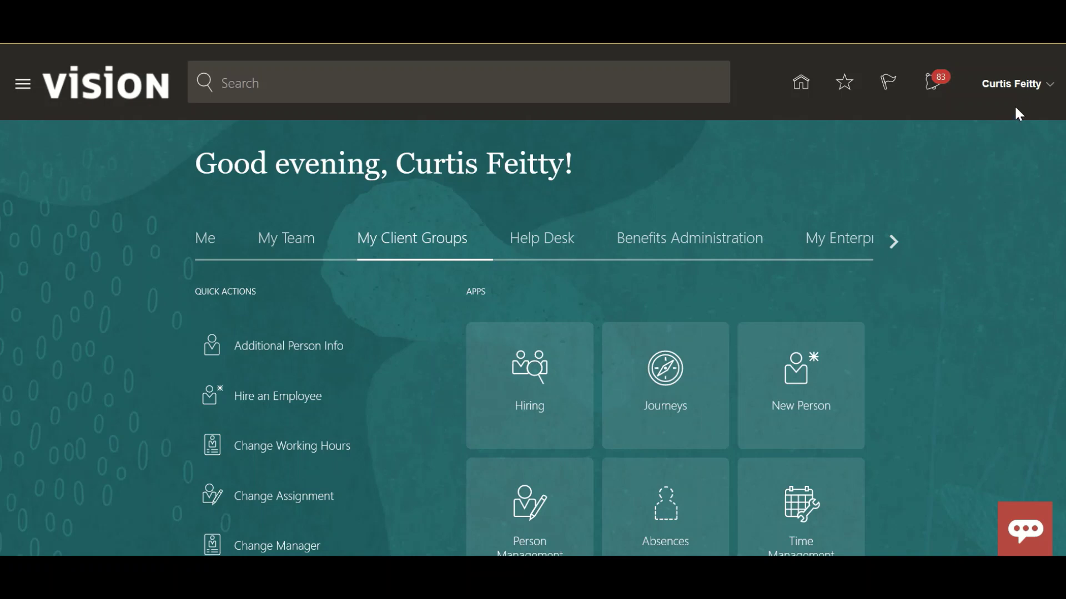
Step: Open the setup area and switch the offering to Recruiting and Candidate Experience
{"action": "left_click", "coordinate": [1053, 91]}
{"action": "left_click", "coordinate": [767, 334]}
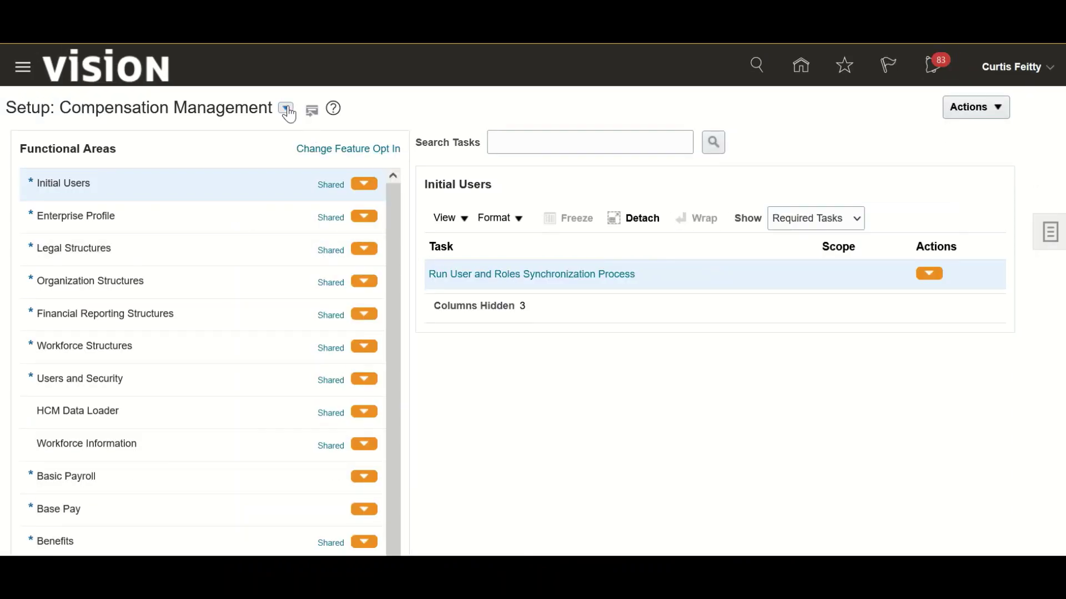
{"action": "left_click", "coordinate": [285, 107]}
{"action": "scroll", "coordinate": [373, 291], "scroll_direction": "down", "scroll_amount": 5}
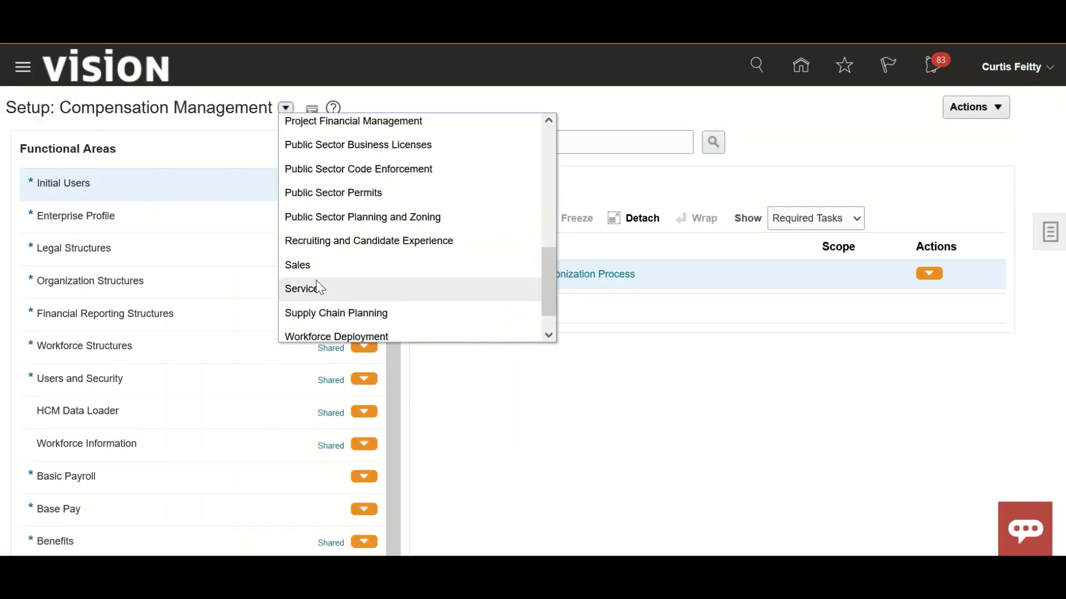
{"action": "left_click", "coordinate": [358, 243]}
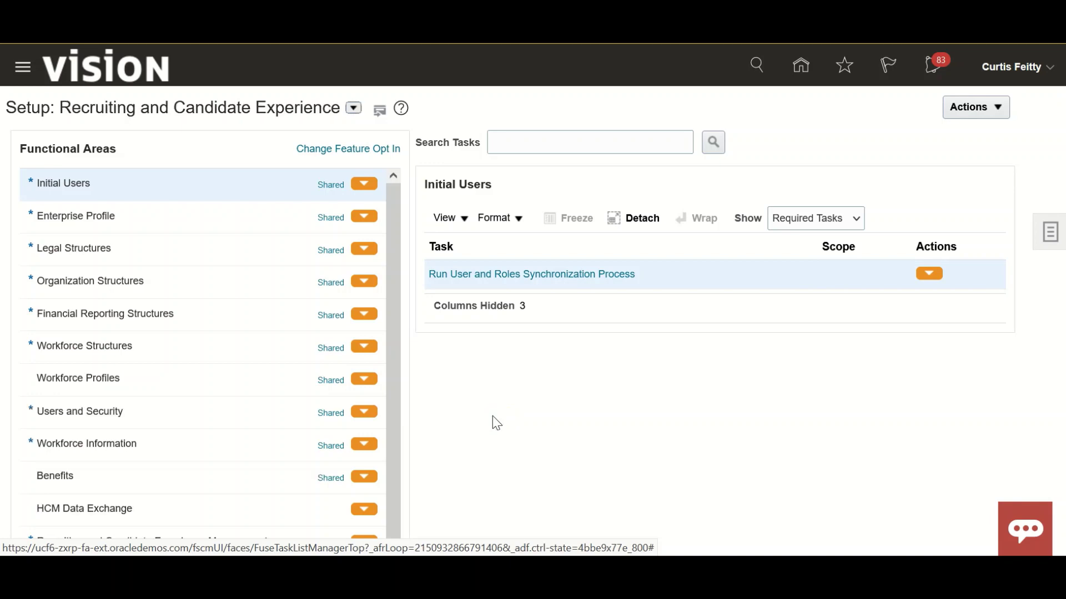
{"action": "scroll", "coordinate": [491, 424], "scroll_direction": "down", "scroll_amount": 3}
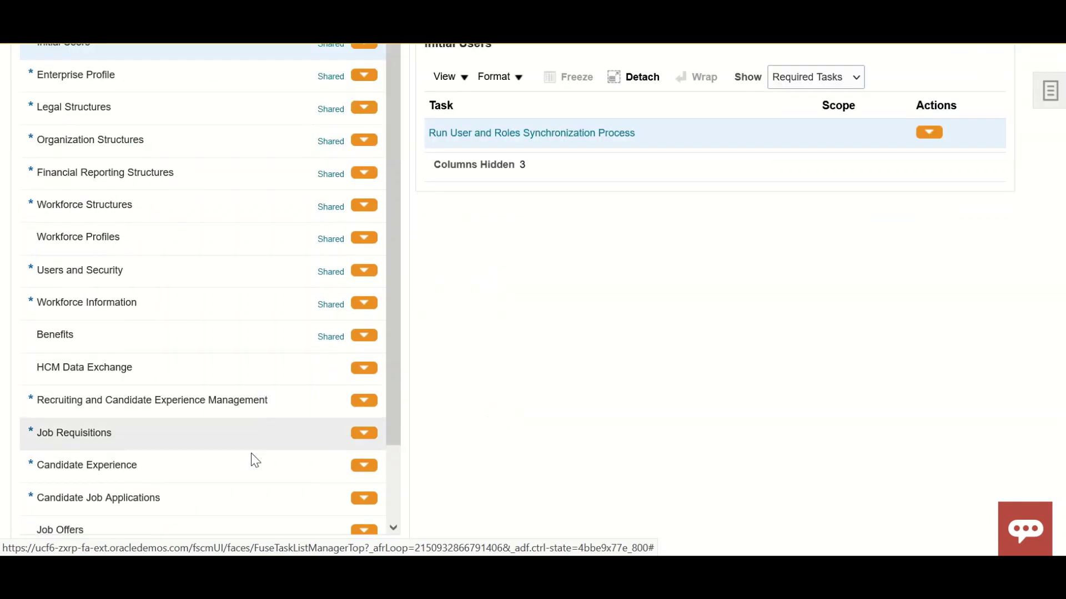
{"action": "left_click", "coordinate": [245, 491]}
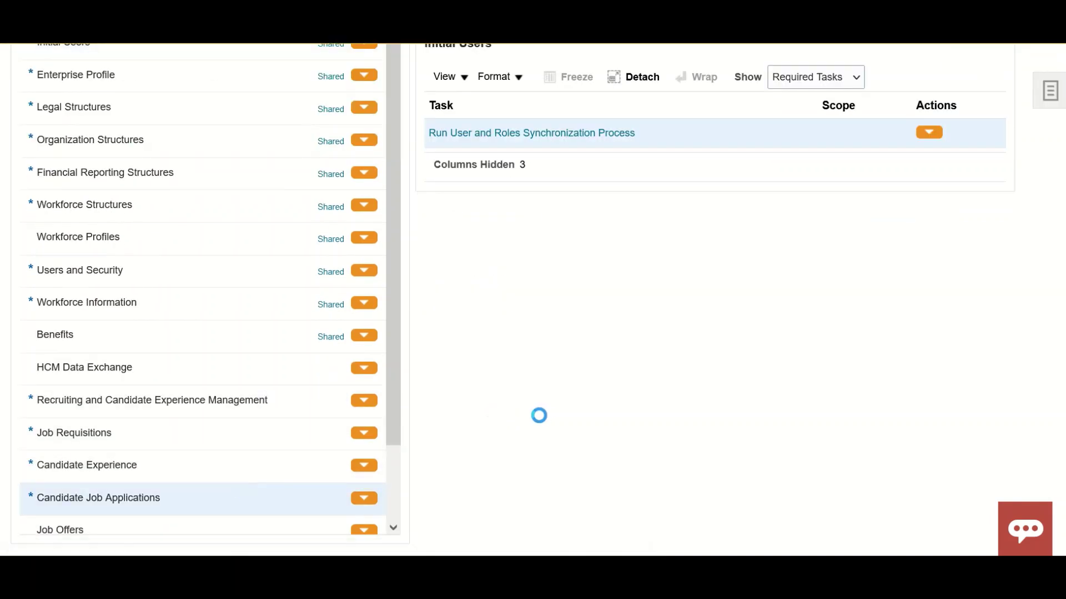
{"action": "scroll", "coordinate": [541, 423], "scroll_direction": "up", "scroll_amount": 2}
{"action": "scroll", "coordinate": [543, 423], "scroll_direction": "up", "scroll_amount": 1}
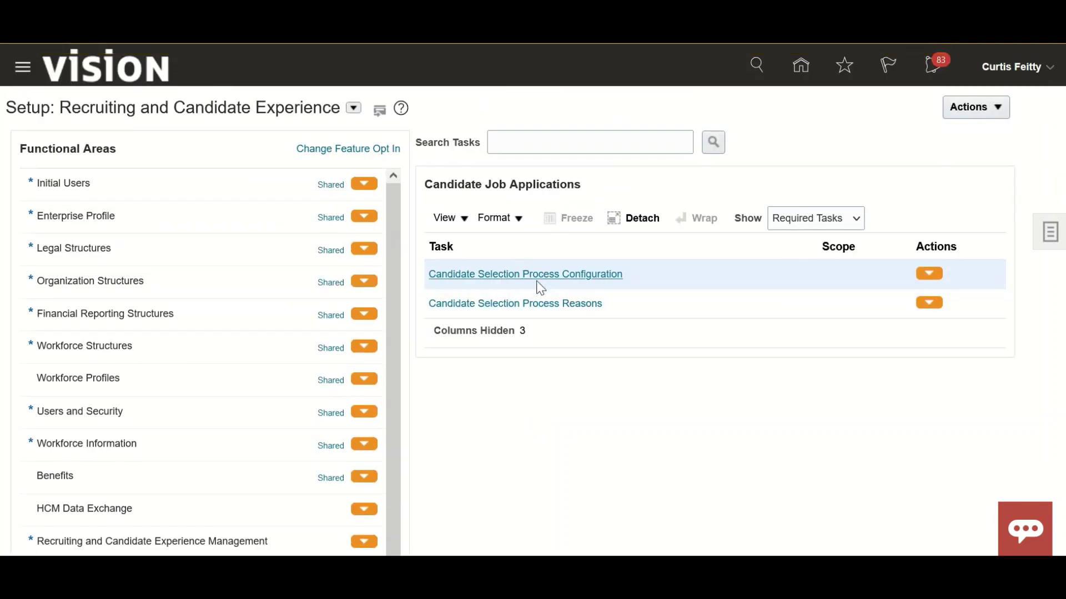
Step: Open the Job Application Flow Configuration task in the Candidate Experience functional area
{"action": "scroll", "coordinate": [429, 428], "scroll_direction": "down", "scroll_amount": 3}
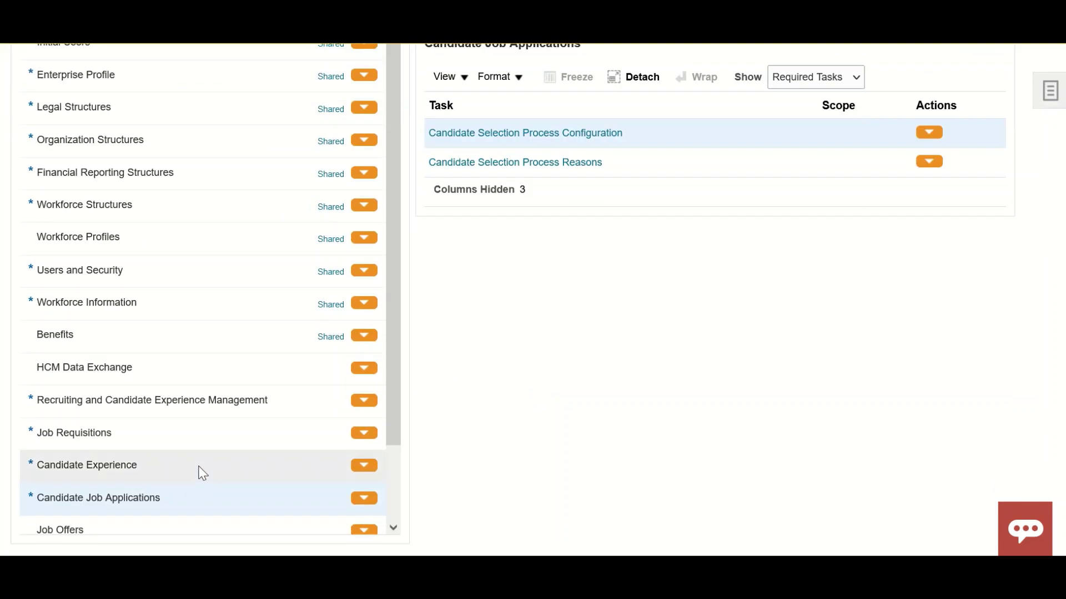
{"action": "left_click", "coordinate": [201, 474]}
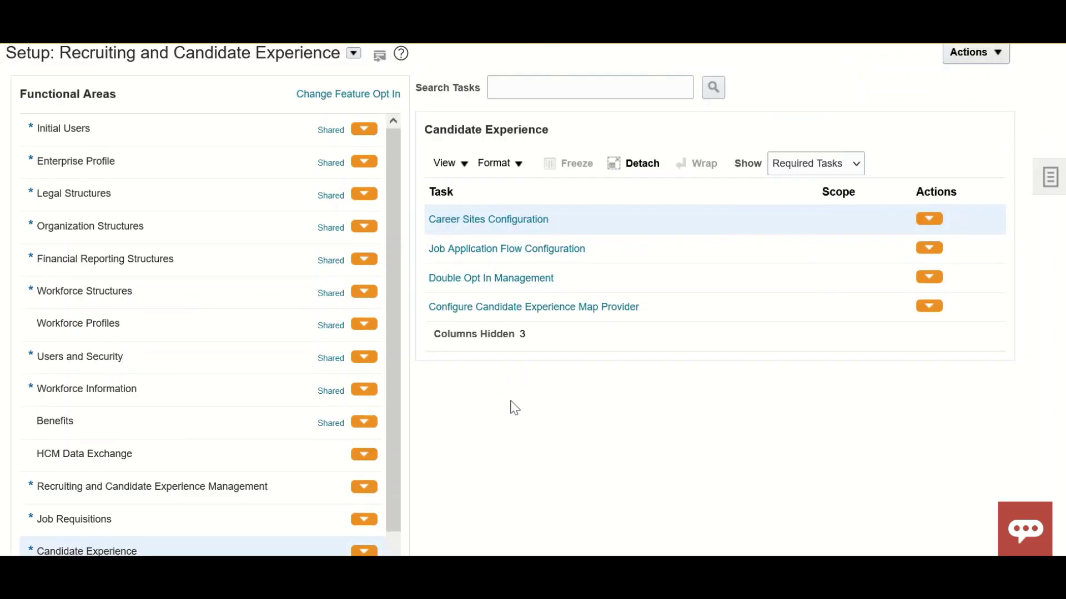
{"action": "scroll", "coordinate": [515, 389], "scroll_direction": "up", "scroll_amount": 1}
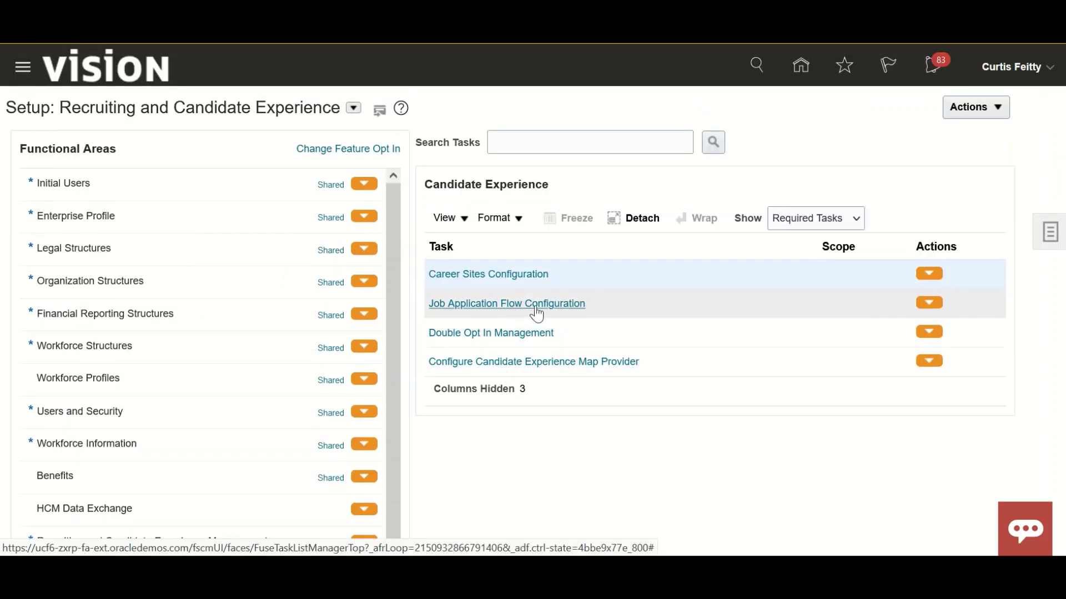
{"action": "left_click", "coordinate": [540, 305]}
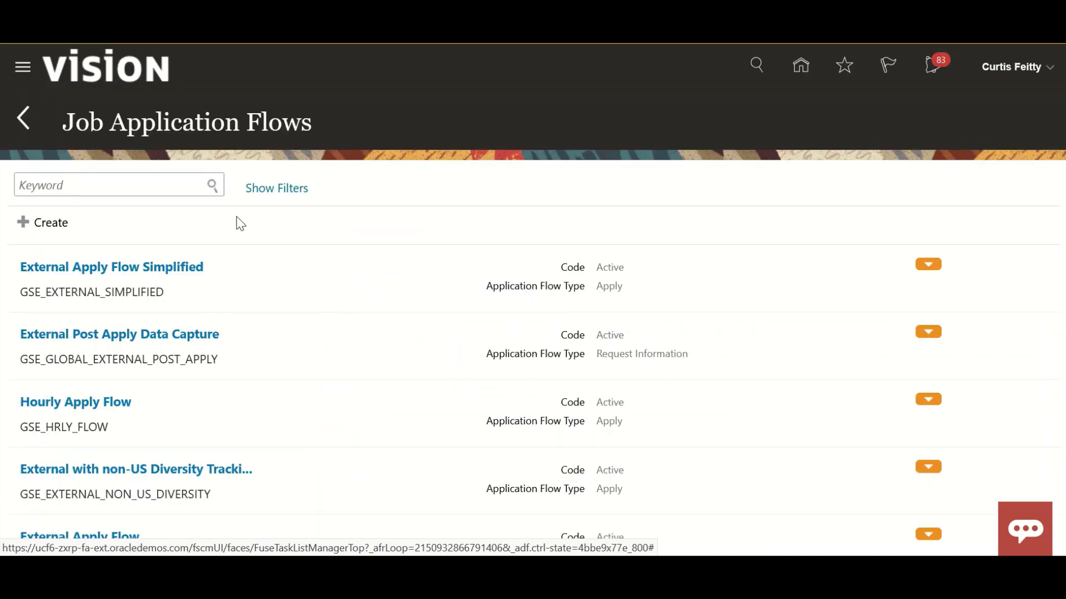
Step: Start a new application flow of type Apply with both its name and code set to Test_Apply
{"action": "left_click", "coordinate": [65, 233]}
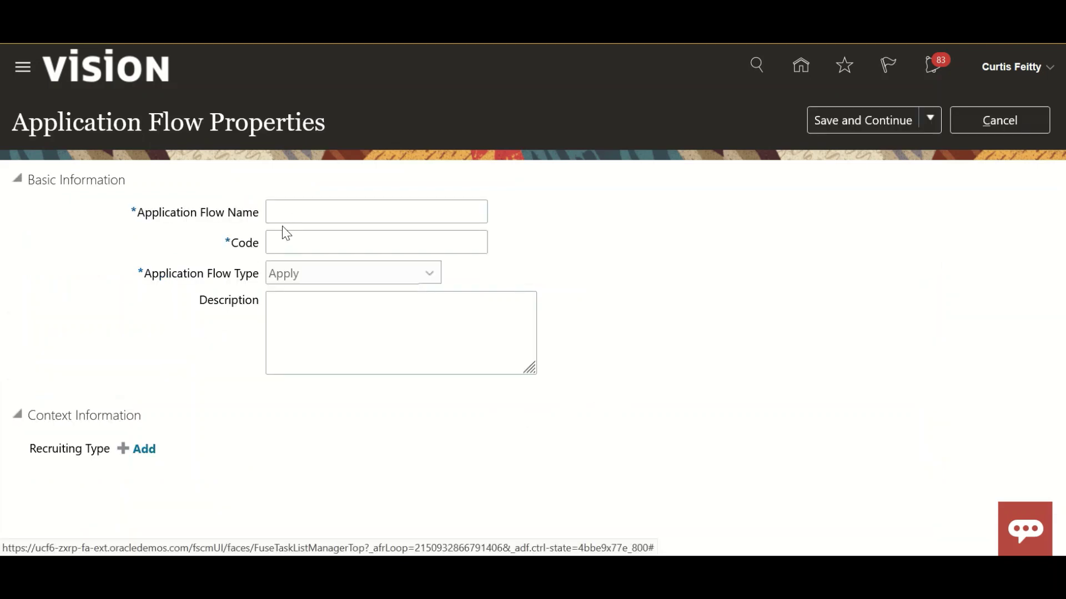
{"action": "left_click", "coordinate": [285, 211]}
{"action": "type", "text": "Test"}
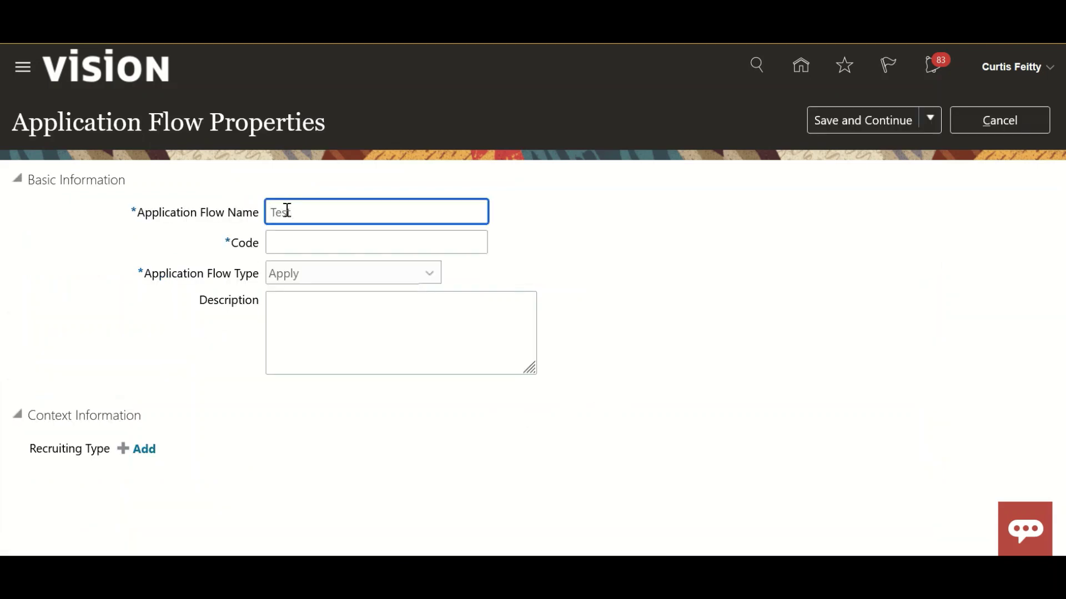
{"action": "key", "text": "Tab"}
{"action": "type", "text": "Test"}
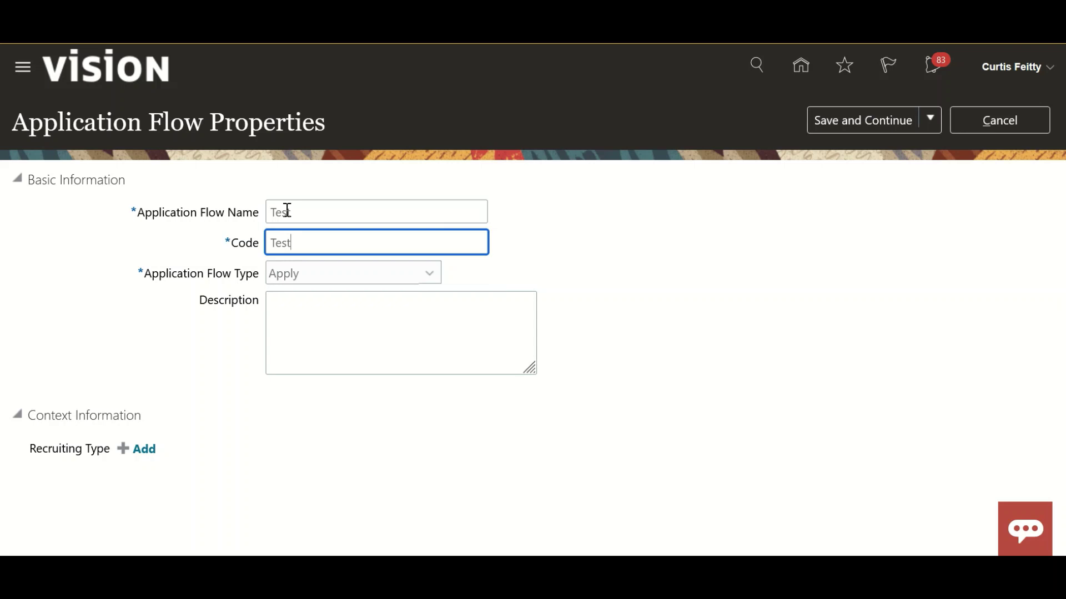
{"action": "left_click", "coordinate": [317, 220]}
{"action": "type", "text": "_Apply"}
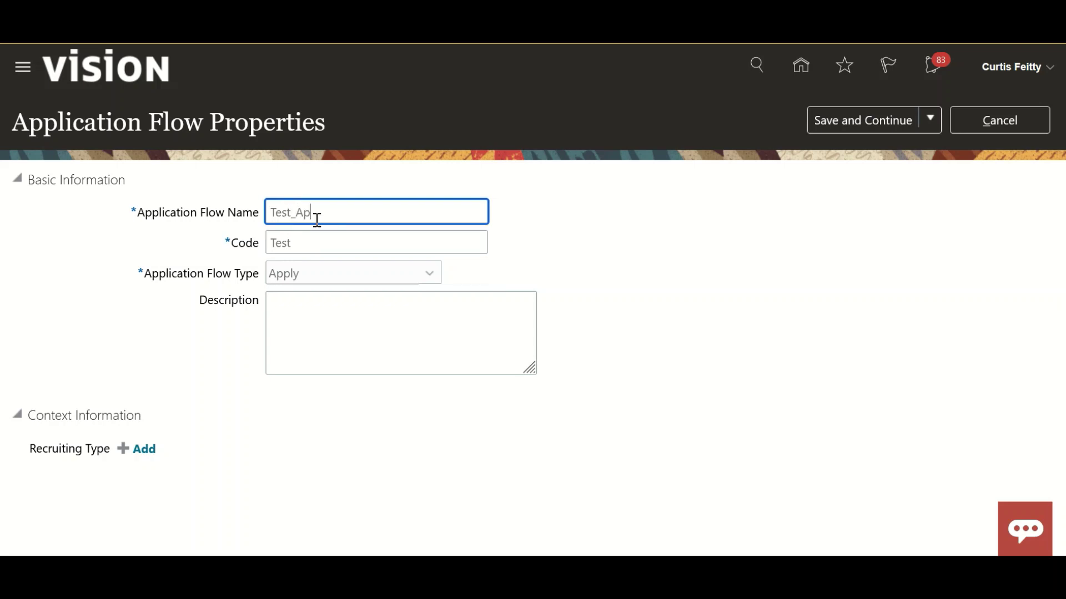
{"action": "left_click", "coordinate": [321, 240]}
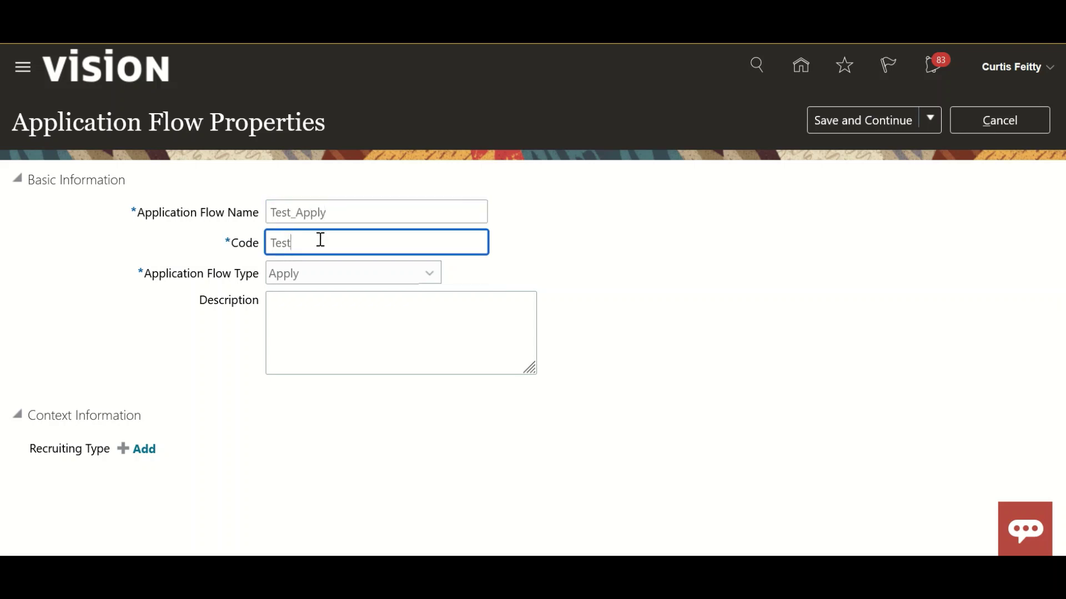
{"action": "type", "text": "_Apply"}
{"action": "left_click", "coordinate": [354, 324]}
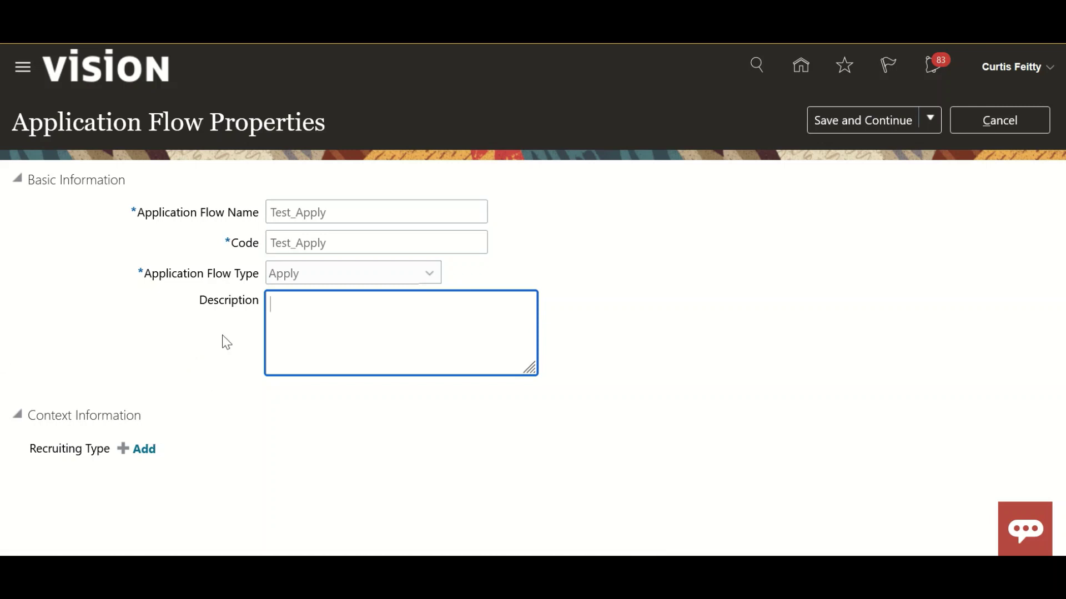
Step: Look through the recruiting types offered for the flow's context information and remove the empty recruiting type row
{"action": "left_click", "coordinate": [142, 451]}
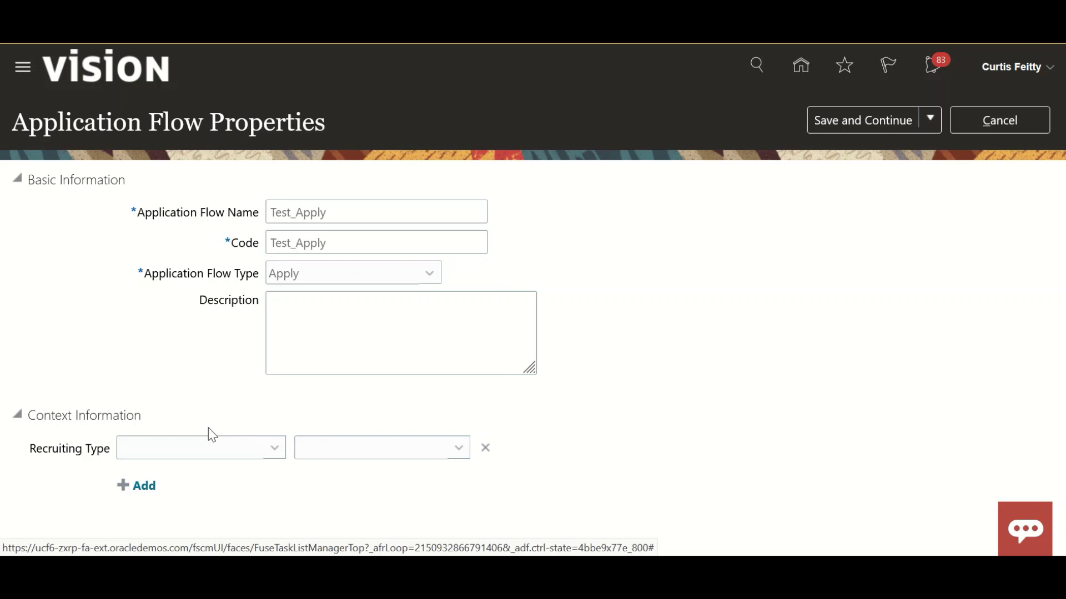
{"action": "scroll", "coordinate": [211, 426], "scroll_direction": "down", "scroll_amount": 2}
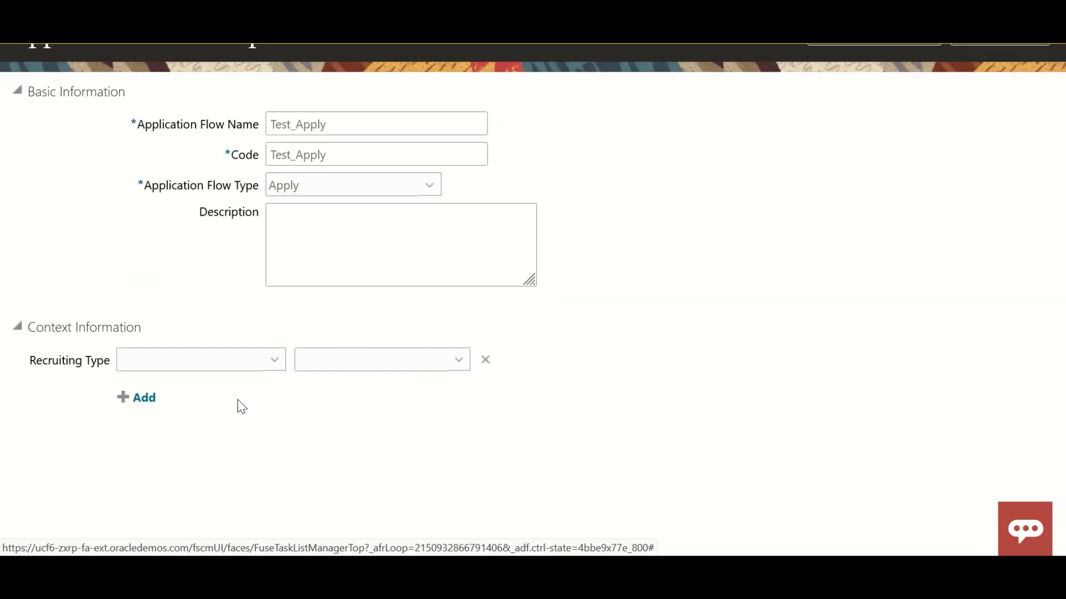
{"action": "left_click", "coordinate": [273, 362]}
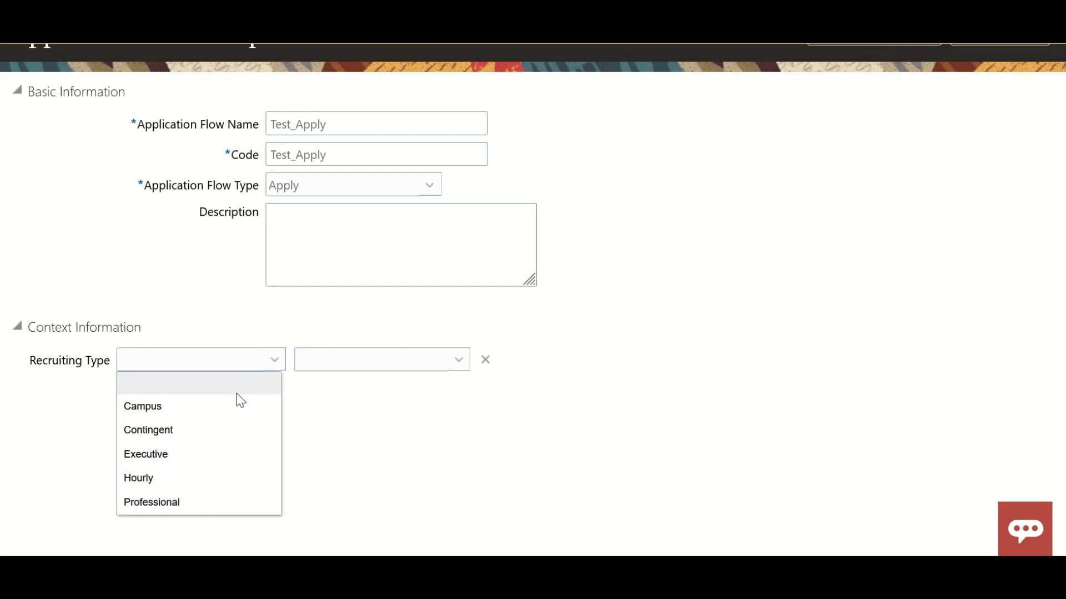
{"action": "left_click", "coordinate": [355, 464]}
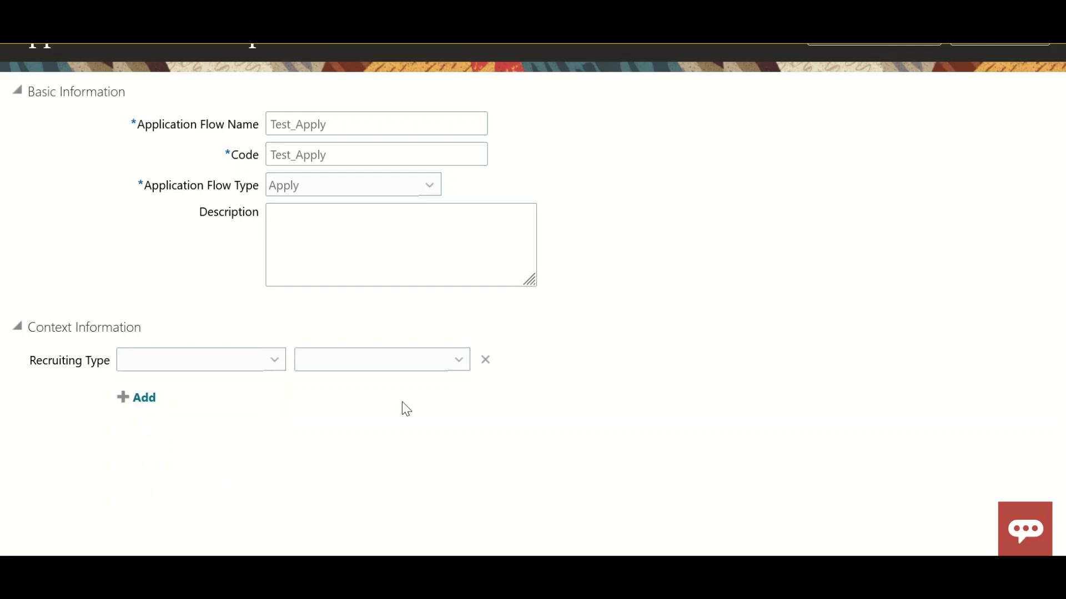
{"action": "left_click", "coordinate": [486, 362]}
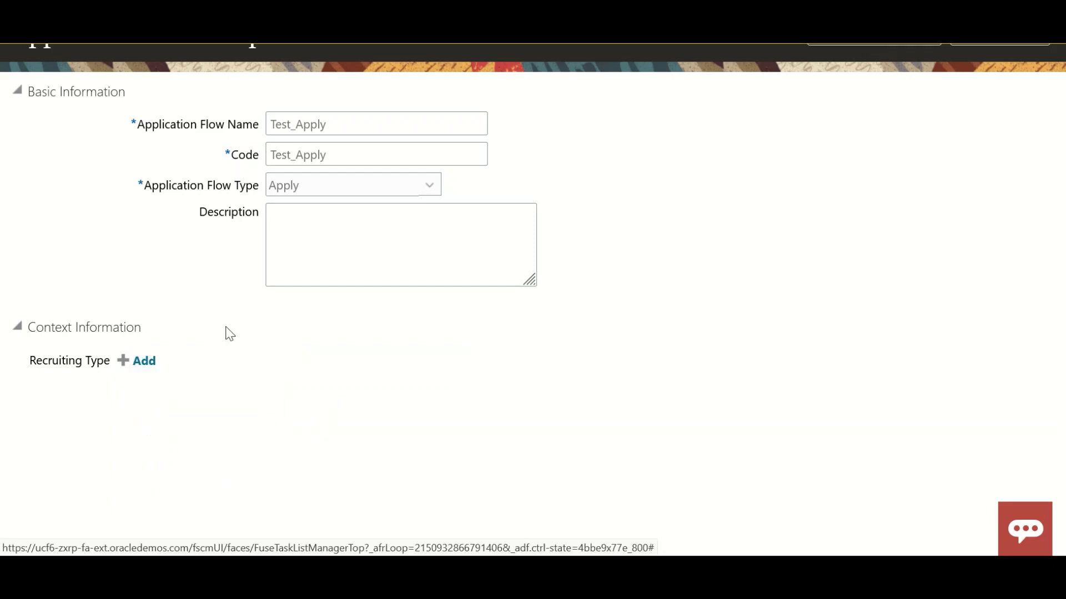
Step: Save the Test_Apply application flow and start creating a version for it
{"action": "scroll", "coordinate": [229, 334], "scroll_direction": "up", "scroll_amount": 2}
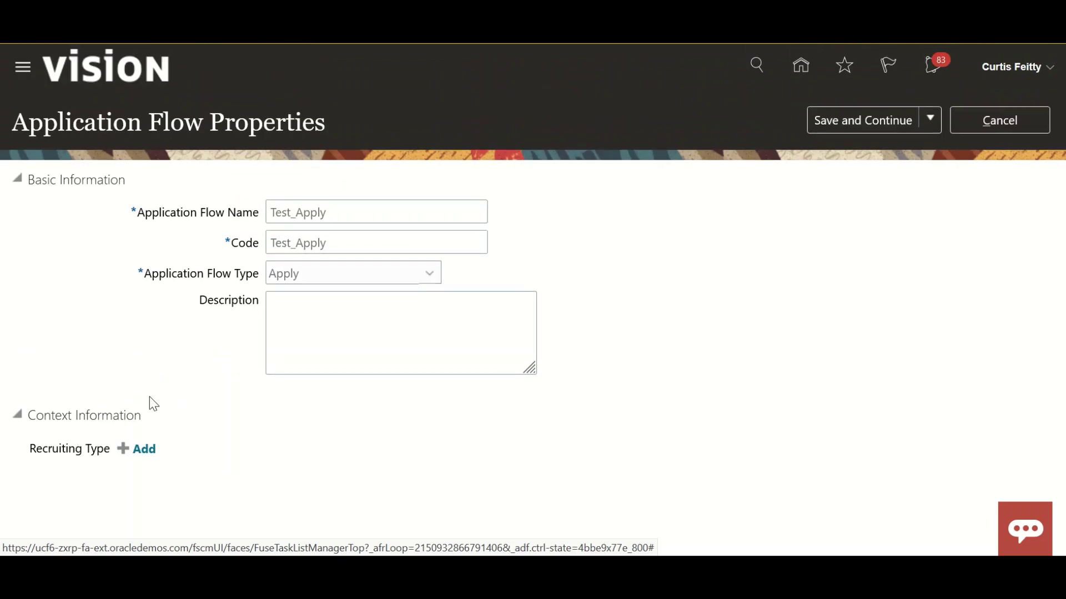
{"action": "left_click", "coordinate": [837, 129]}
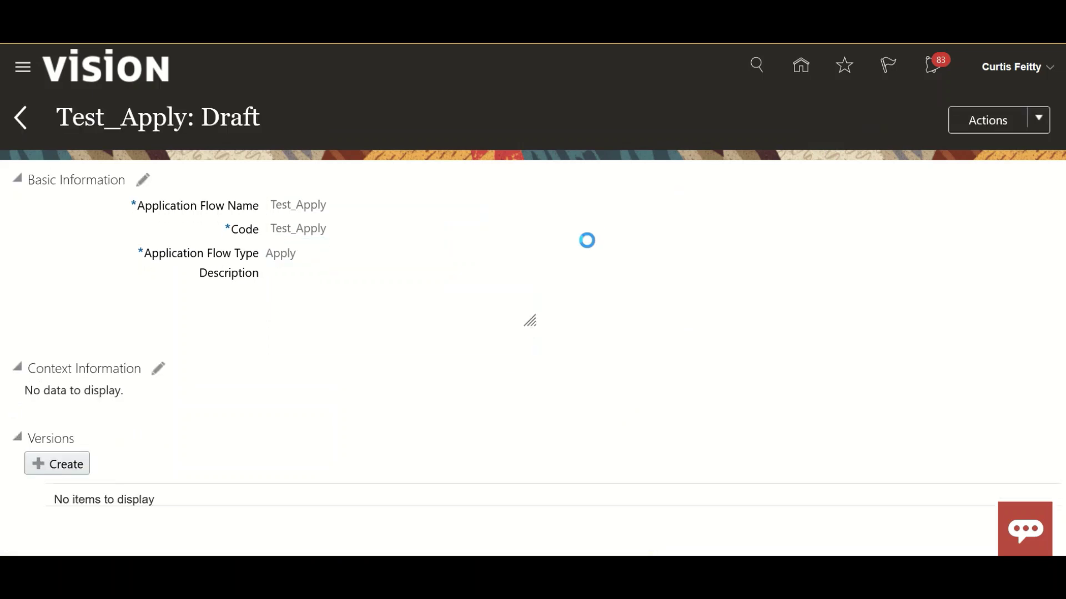
{"action": "scroll", "coordinate": [162, 331], "scroll_direction": "down", "scroll_amount": 2}
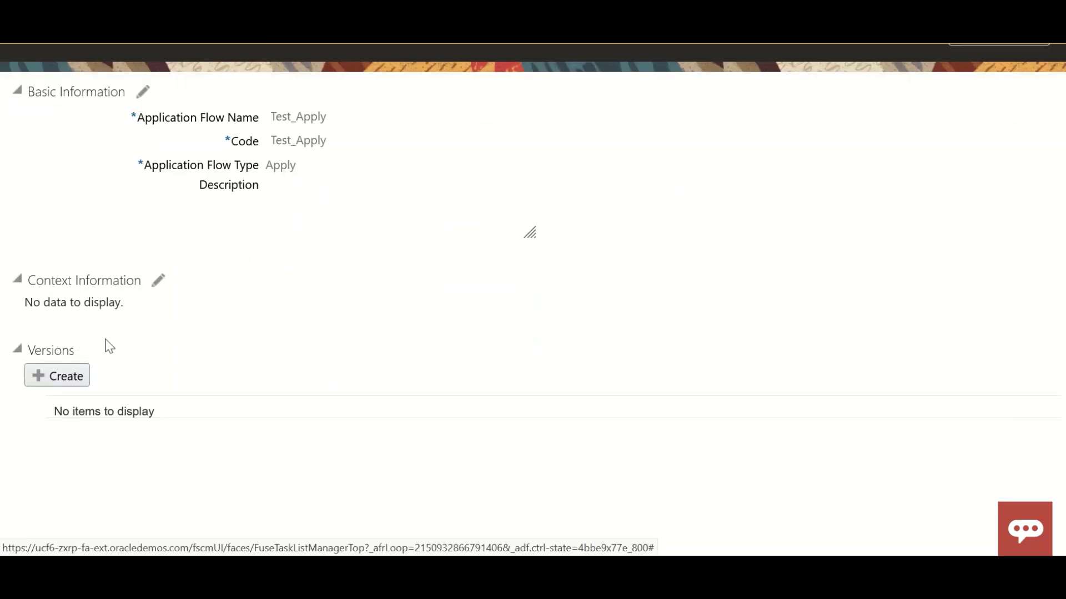
{"action": "left_click", "coordinate": [64, 377]}
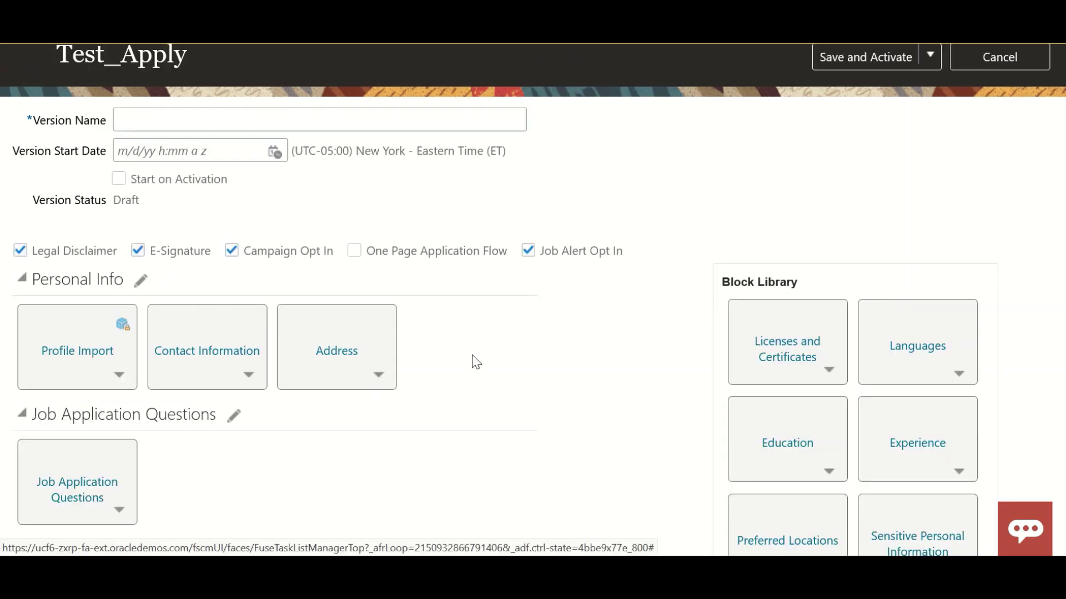
Step: Name the version Test and set it to start on activation
{"action": "left_click", "coordinate": [191, 120]}
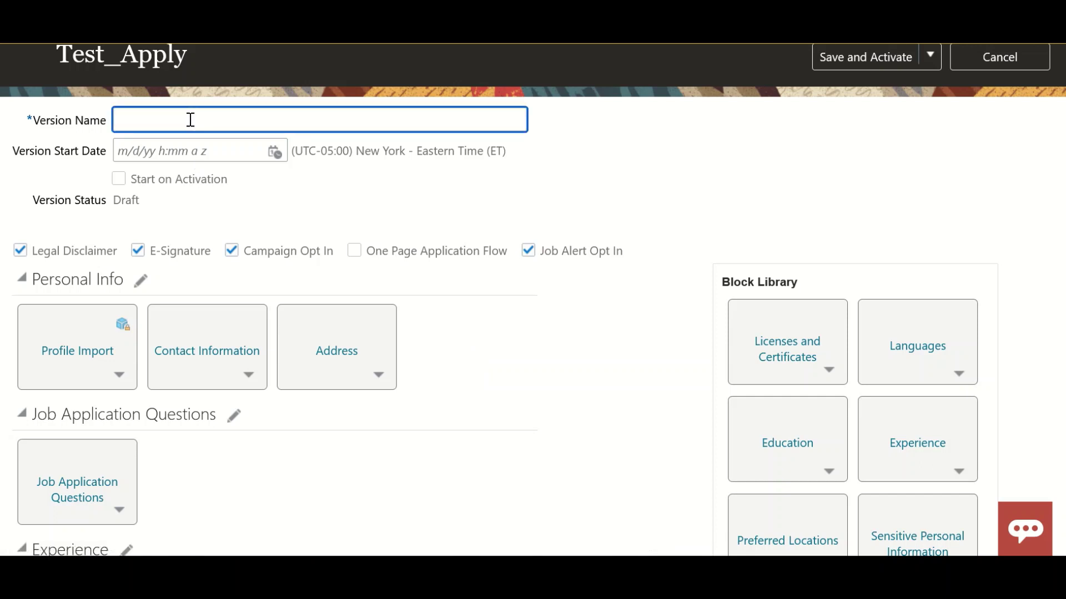
{"action": "type", "text": "Test"}
{"action": "scroll", "coordinate": [345, 195], "scroll_direction": "down", "scroll_amount": 3}
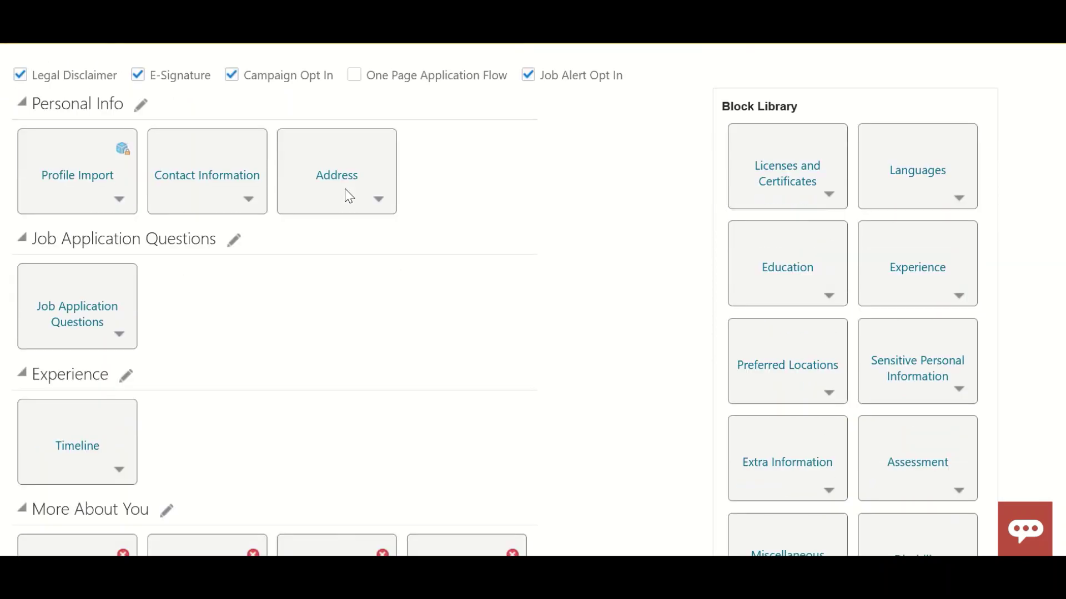
{"action": "scroll", "coordinate": [344, 195], "scroll_direction": "up", "scroll_amount": 3}
{"action": "left_click", "coordinate": [118, 179]}
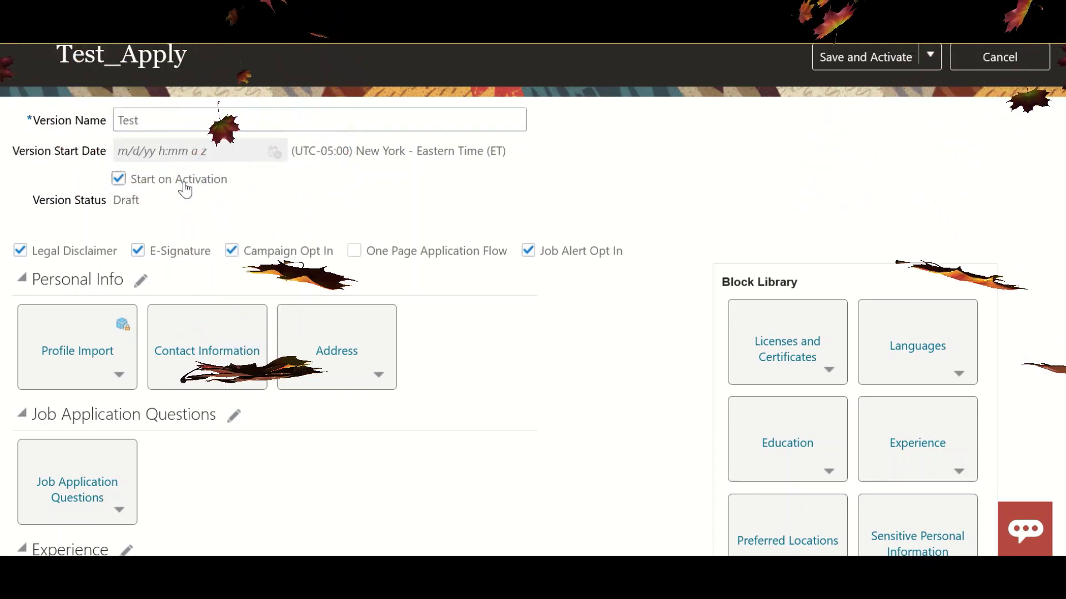
Step: Review the version's sections and the block library, including the details of the Profile Import and Contact Information blocks
{"action": "scroll", "coordinate": [274, 200], "scroll_direction": "down", "scroll_amount": 3}
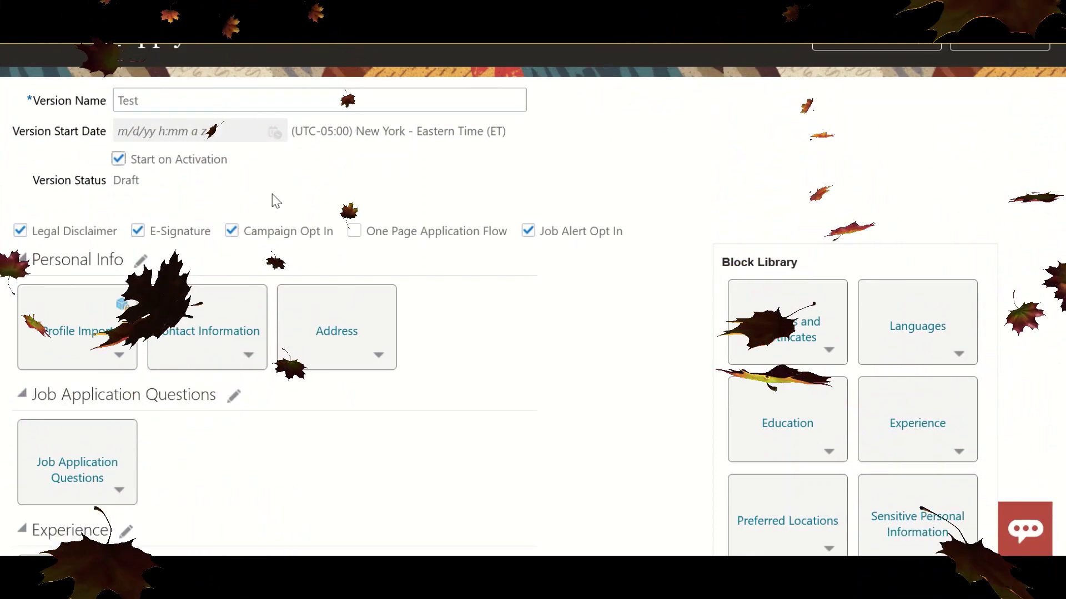
{"action": "scroll", "coordinate": [233, 328], "scroll_direction": "down", "scroll_amount": 6}
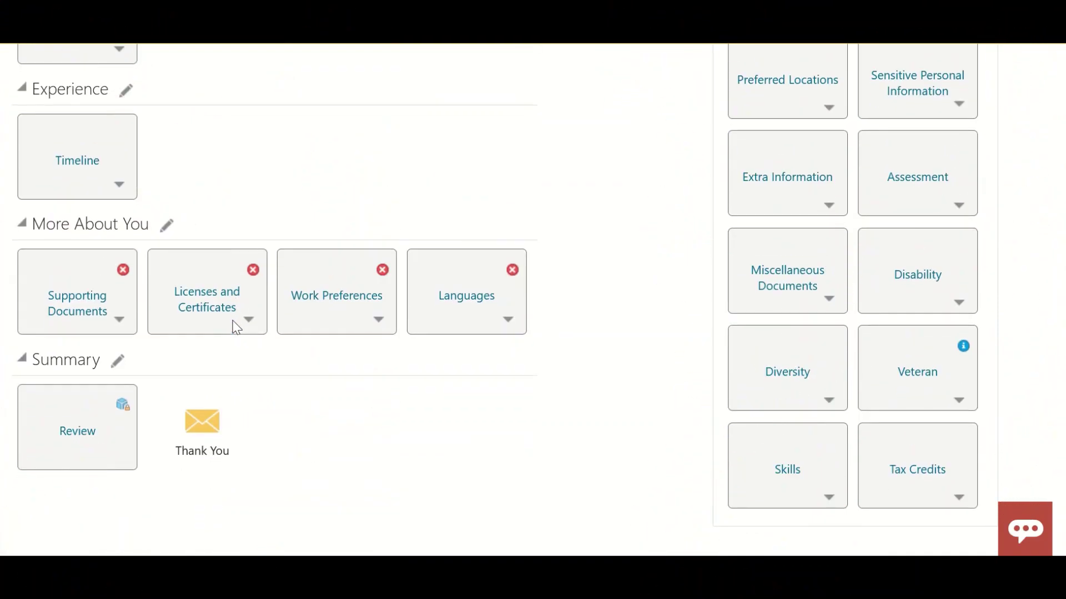
{"action": "scroll", "coordinate": [236, 328], "scroll_direction": "up", "scroll_amount": 5}
{"action": "scroll", "coordinate": [236, 328], "scroll_direction": "up", "scroll_amount": 3}
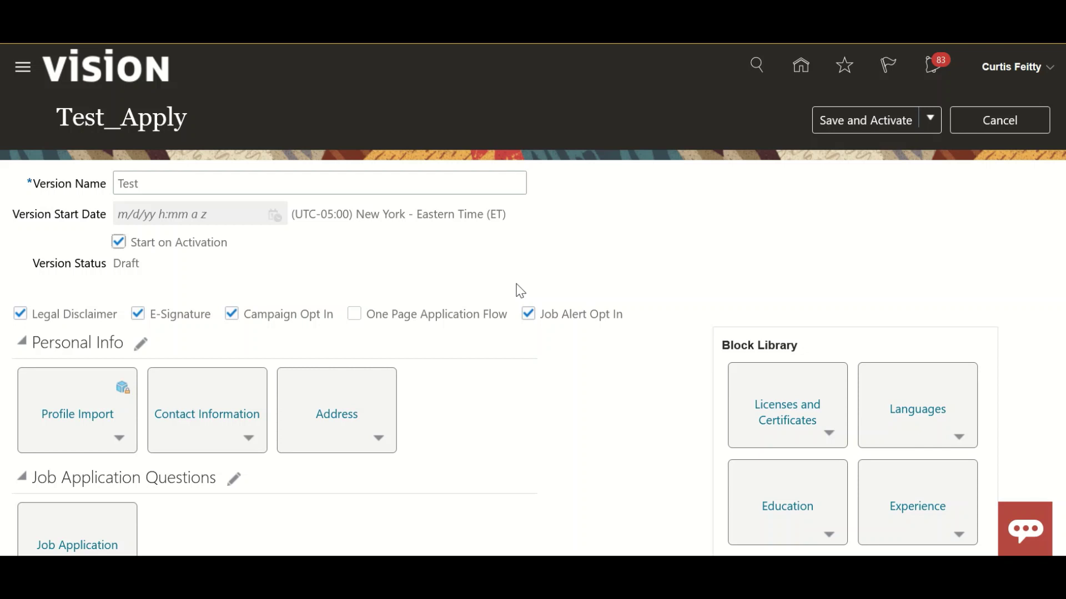
{"action": "scroll", "coordinate": [483, 361], "scroll_direction": "down", "scroll_amount": 3}
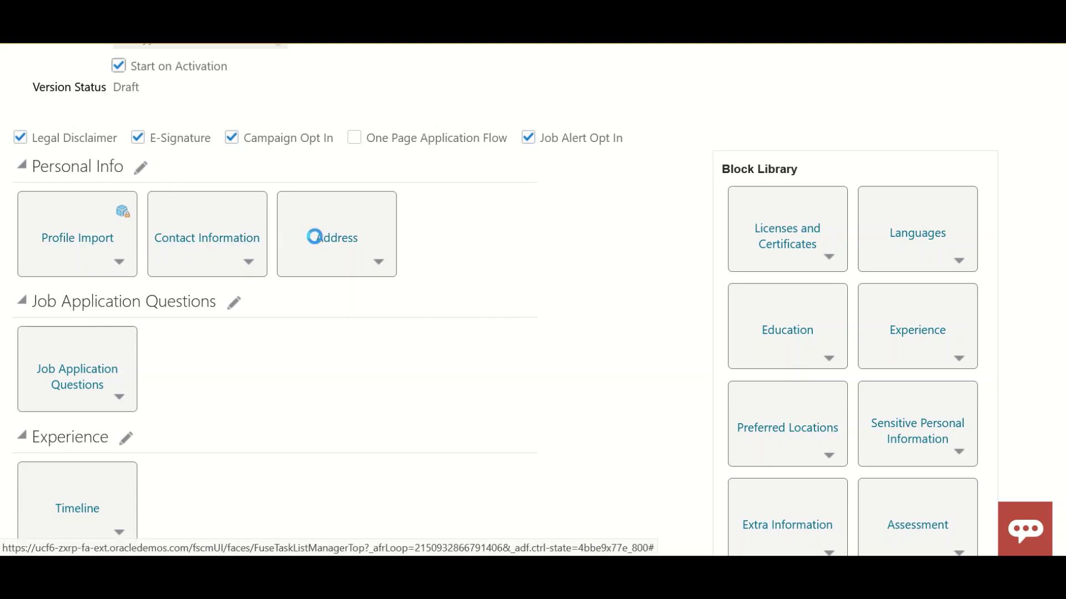
{"action": "mouse_move", "coordinate": [74, 246]}
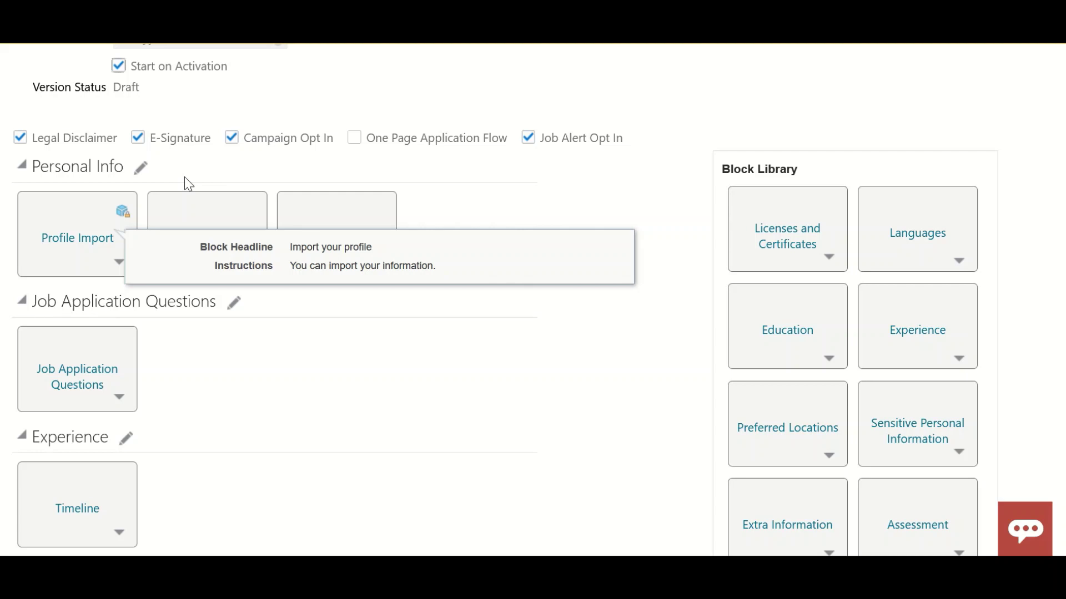
{"action": "left_click", "coordinate": [494, 202]}
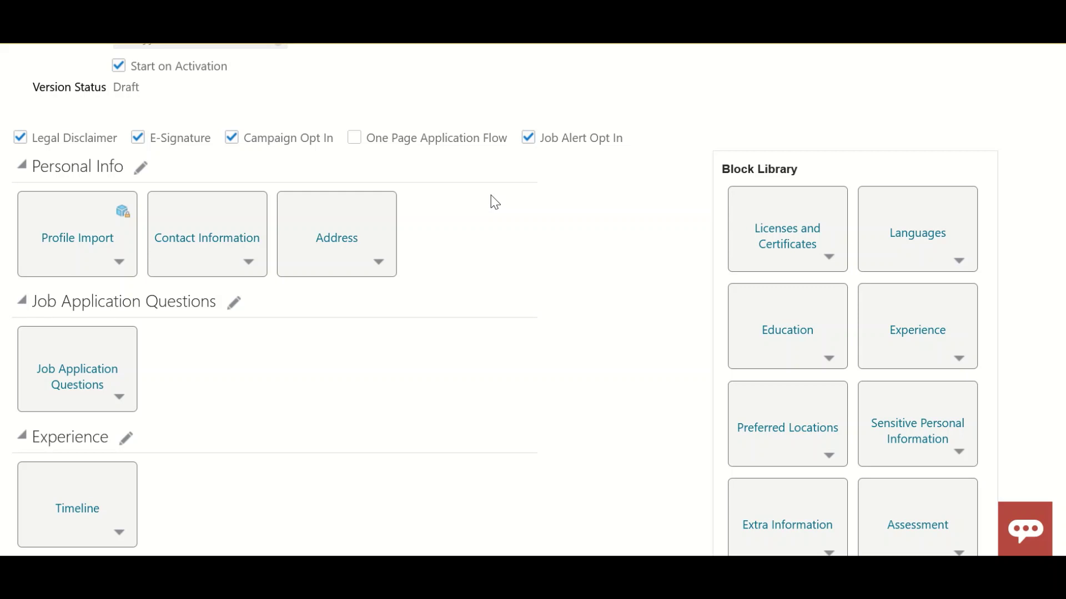
{"action": "left_click", "coordinate": [233, 242]}
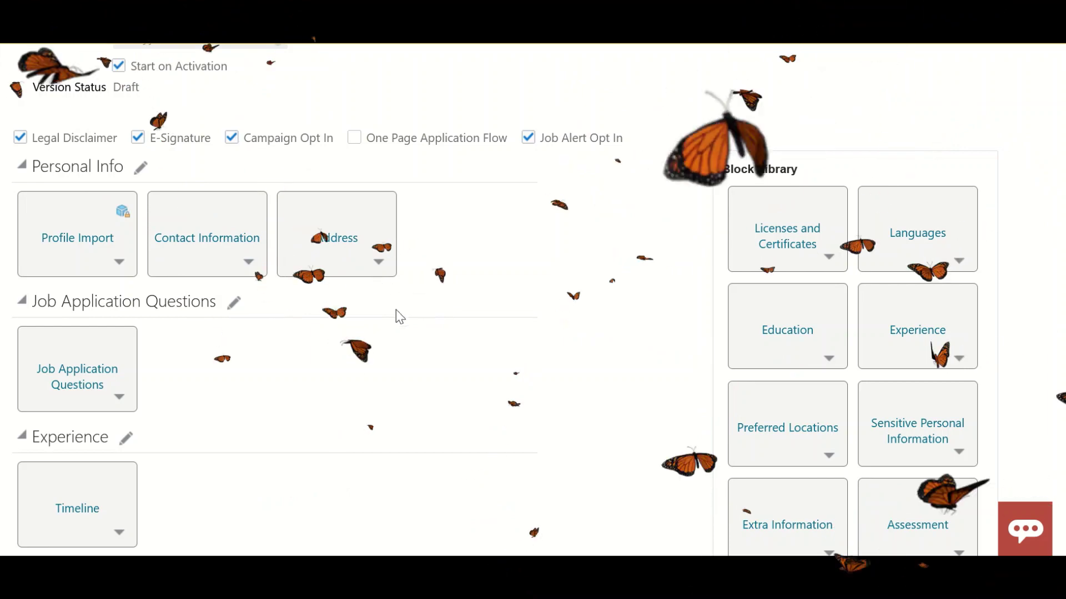
Step: Check the Address block's headline and instructions, and look over the remaining sections down to Summary
{"action": "left_click", "coordinate": [337, 244]}
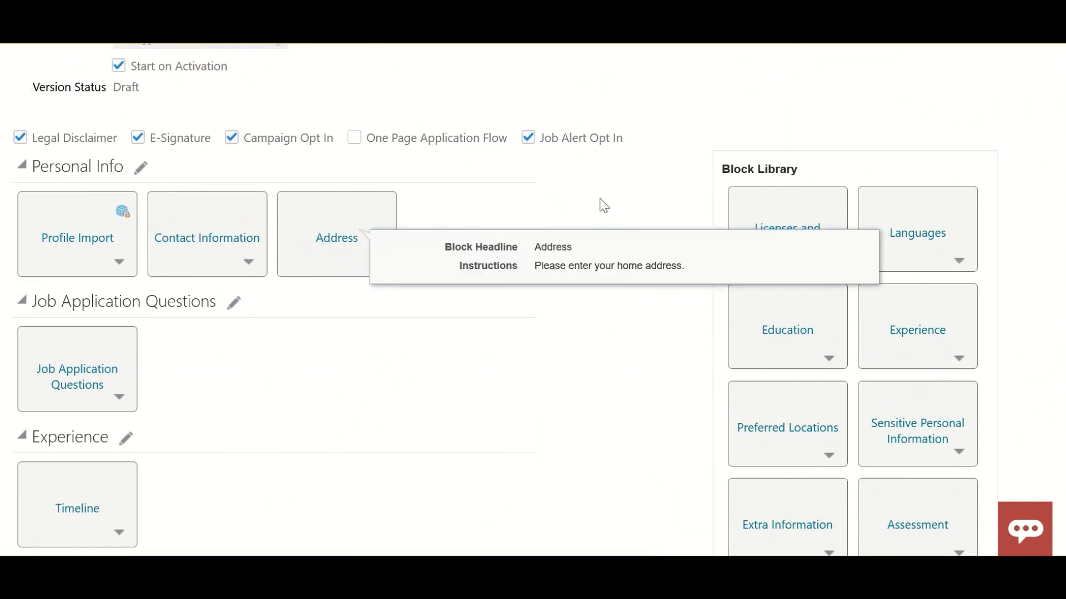
{"action": "left_click", "coordinate": [639, 170]}
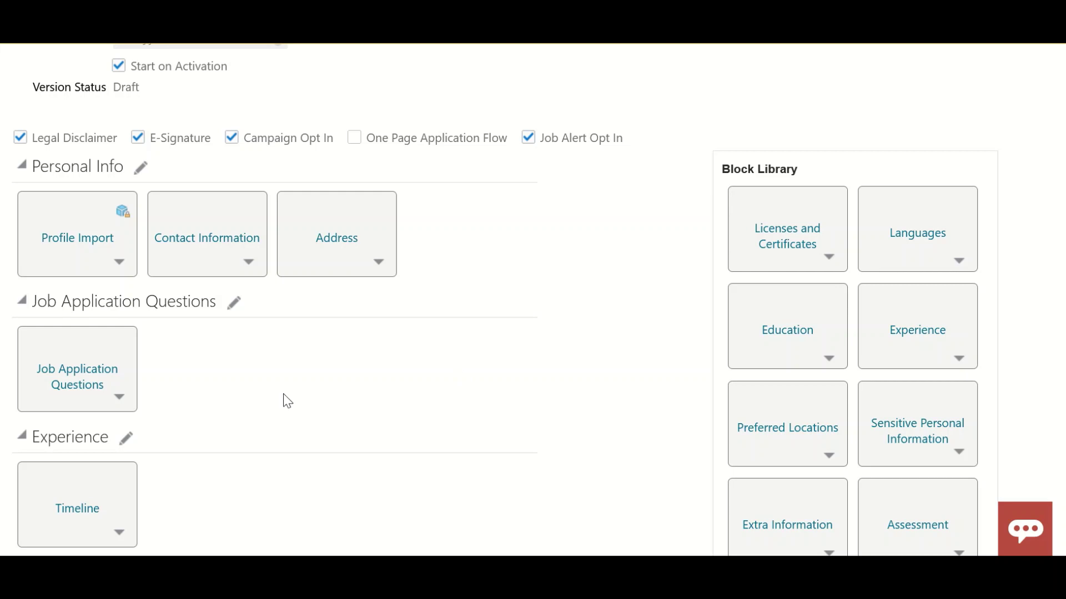
{"action": "scroll", "coordinate": [275, 391], "scroll_direction": "down", "scroll_amount": 3}
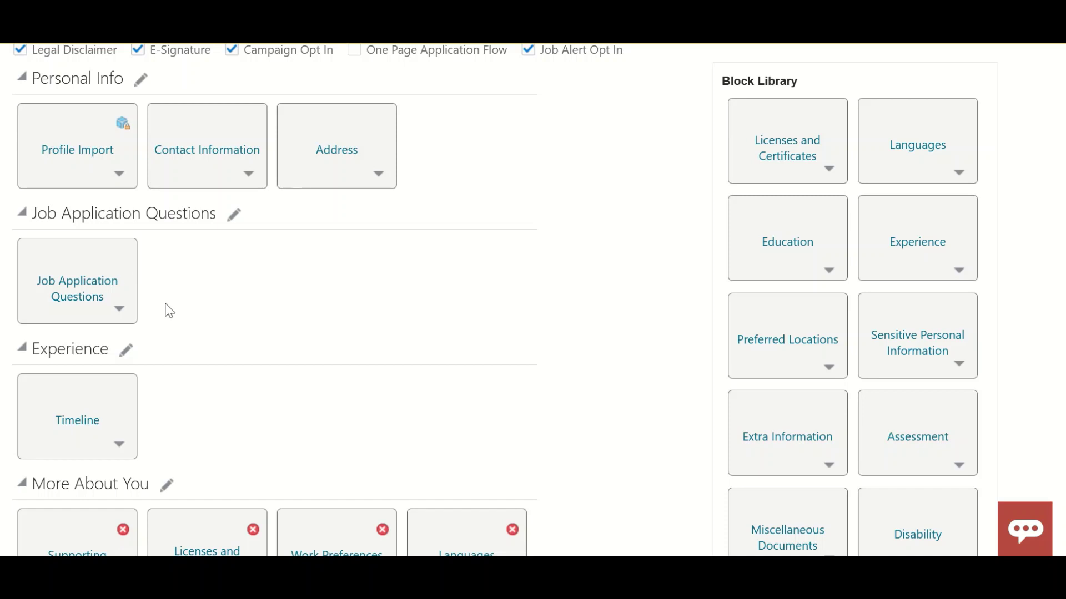
{"action": "scroll", "coordinate": [182, 344], "scroll_direction": "down", "scroll_amount": 2}
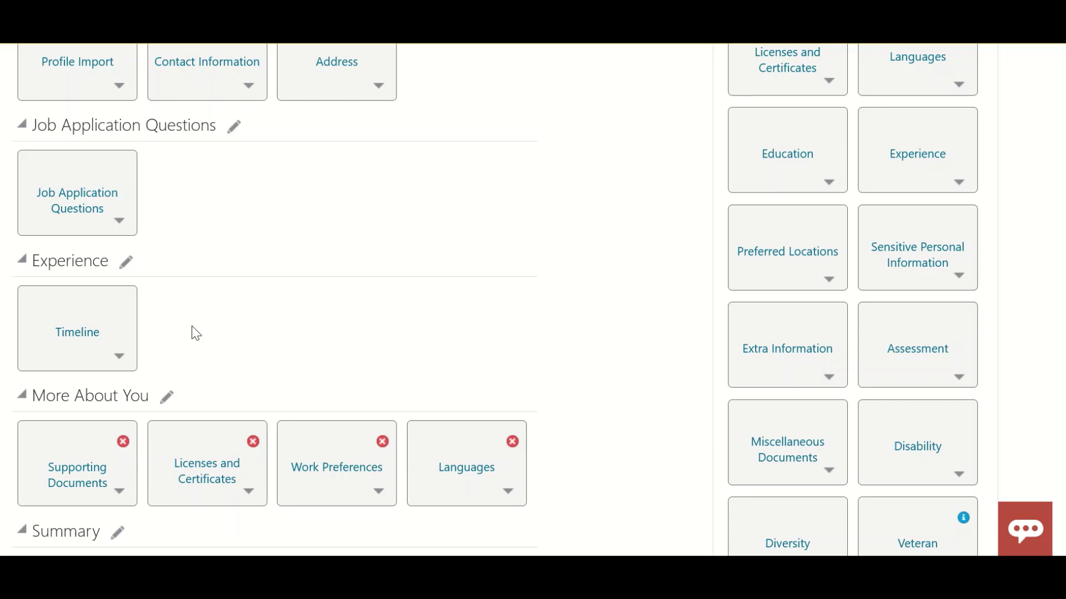
{"action": "scroll", "coordinate": [196, 333], "scroll_direction": "down", "scroll_amount": 2}
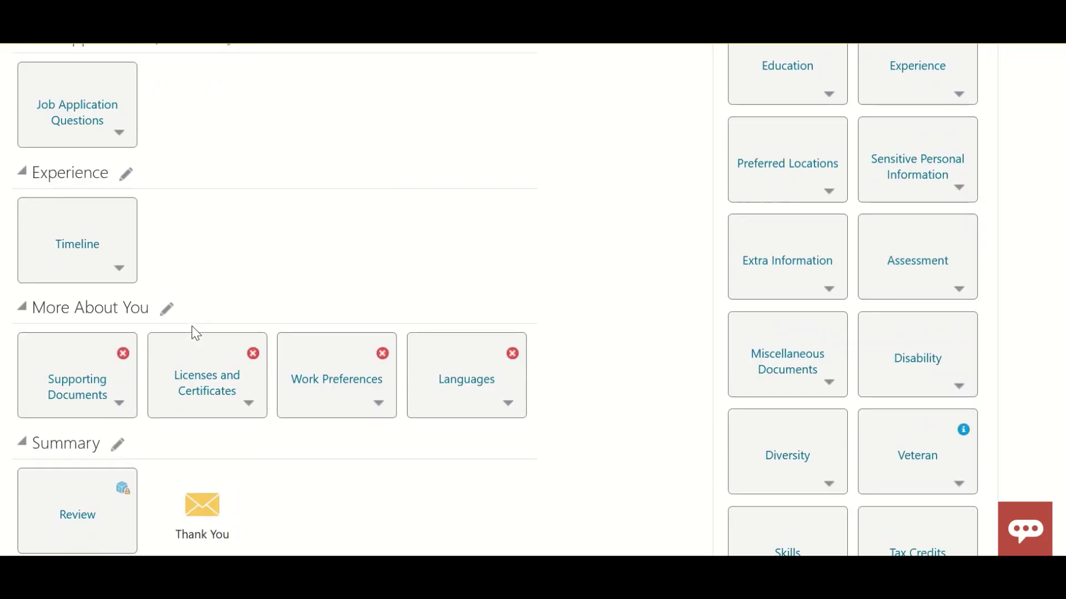
Step: Mark resume, cover letter and social media as required in the Supporting Documents block, clear all three again and save the block
{"action": "left_click", "coordinate": [86, 386]}
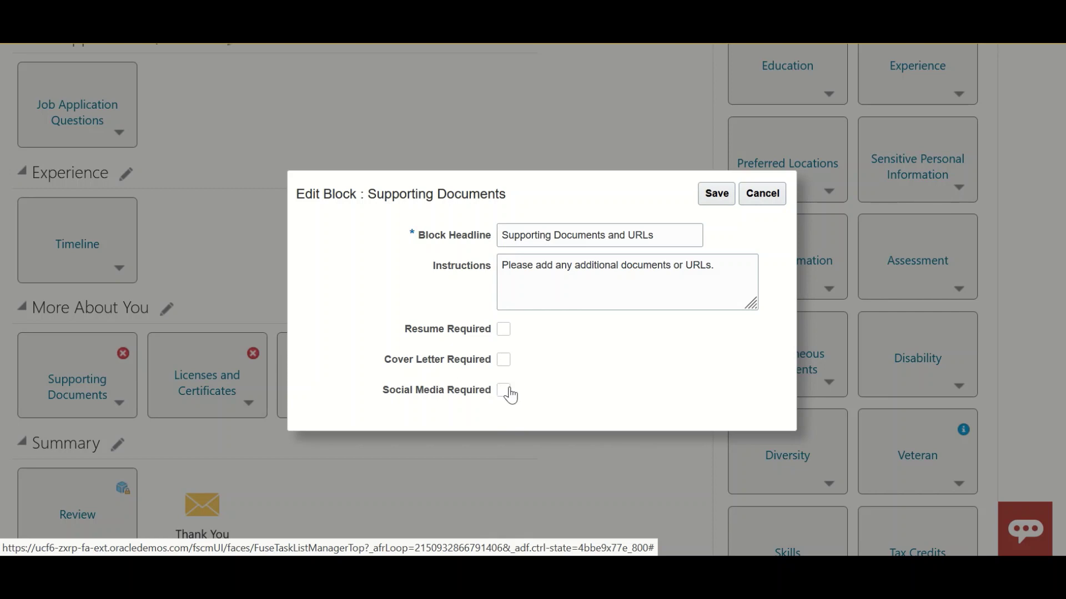
{"action": "left_click", "coordinate": [503, 329]}
{"action": "left_click", "coordinate": [504, 359]}
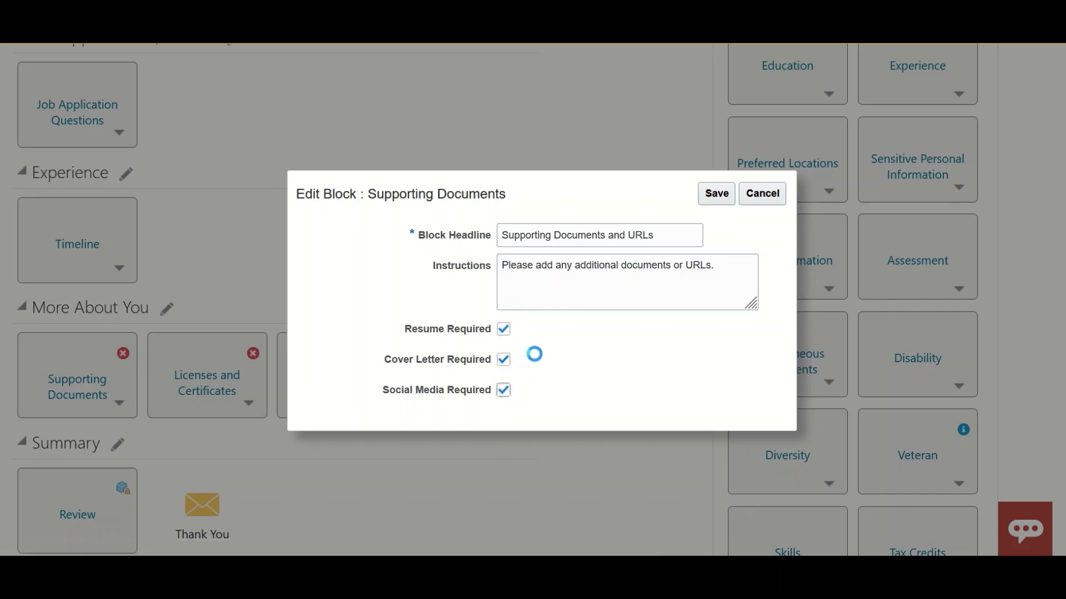
{"action": "left_click", "coordinate": [505, 332]}
{"action": "left_click", "coordinate": [503, 361]}
{"action": "left_click", "coordinate": [503, 390]}
{"action": "left_click", "coordinate": [709, 203]}
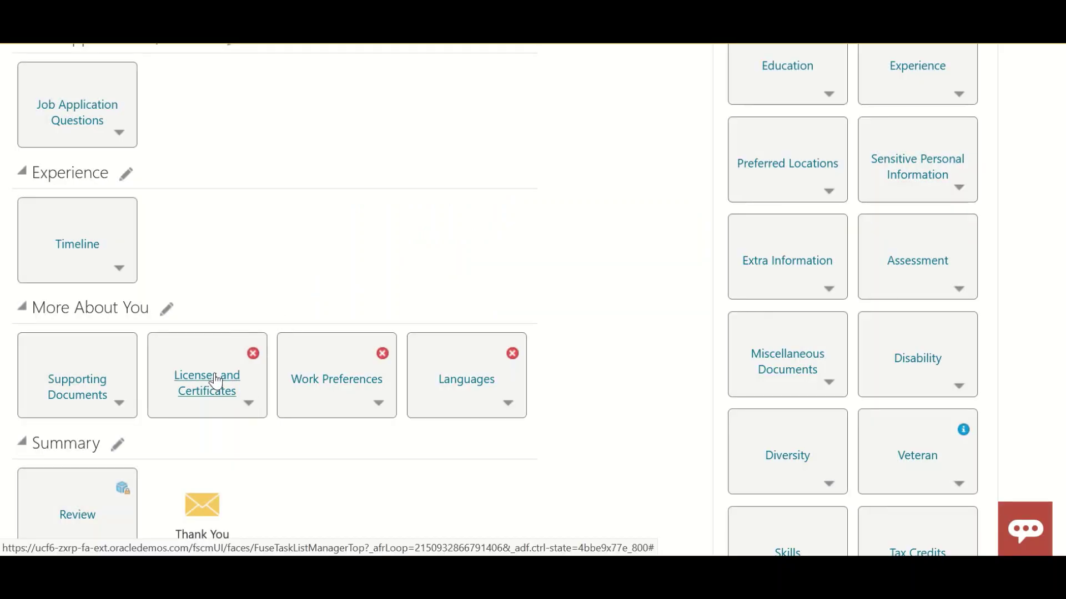
Step: Set the Licenses and Certificates block's section to Licenses and Certifications (Default) and save the block
{"action": "left_click", "coordinate": [221, 385]}
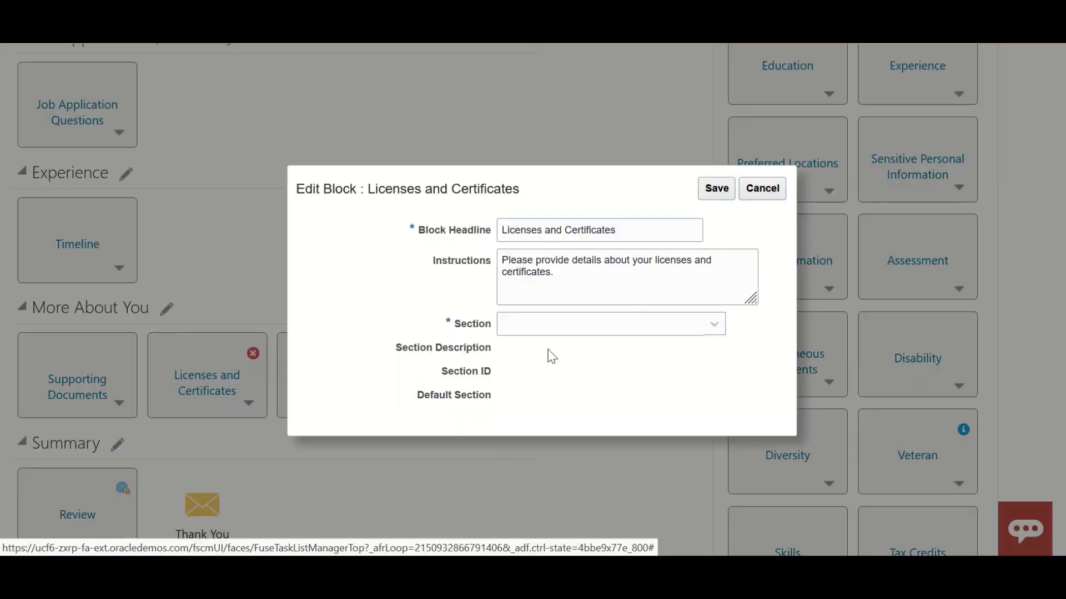
{"action": "left_click", "coordinate": [710, 329]}
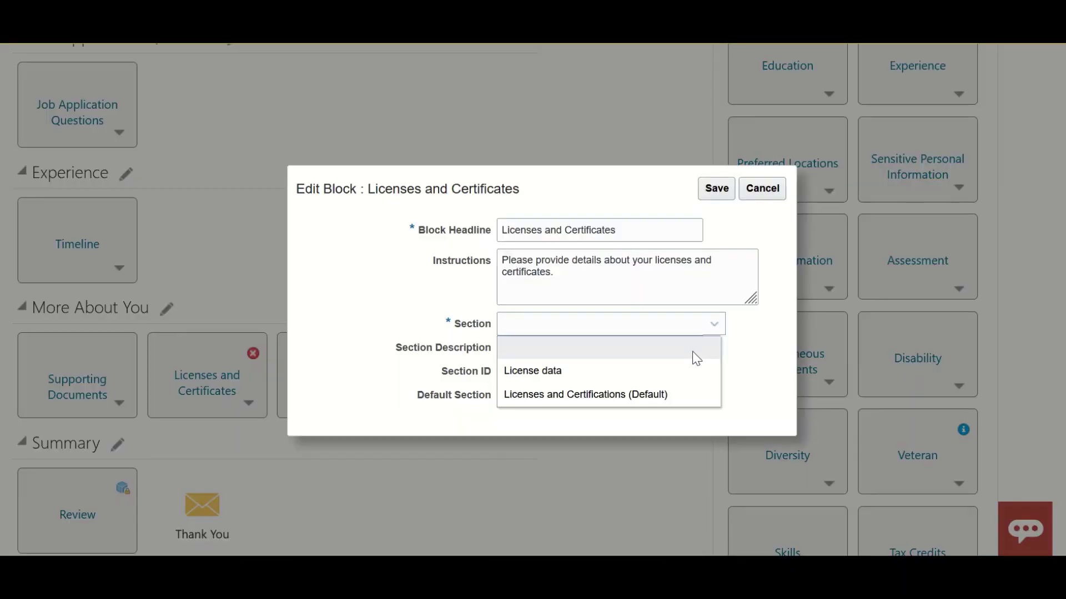
{"action": "left_click", "coordinate": [551, 395]}
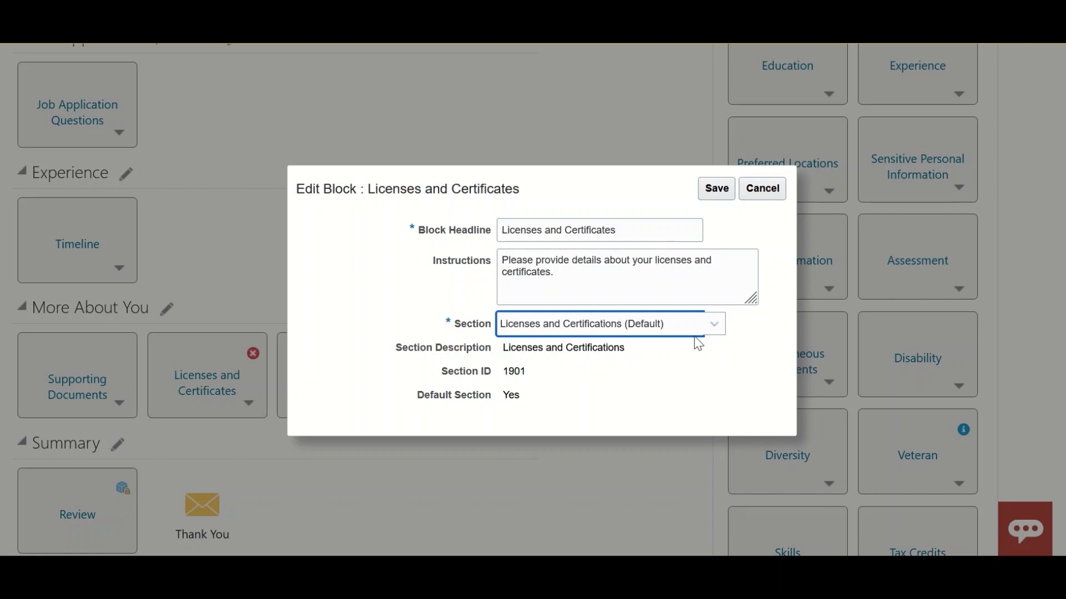
{"action": "left_click", "coordinate": [717, 188]}
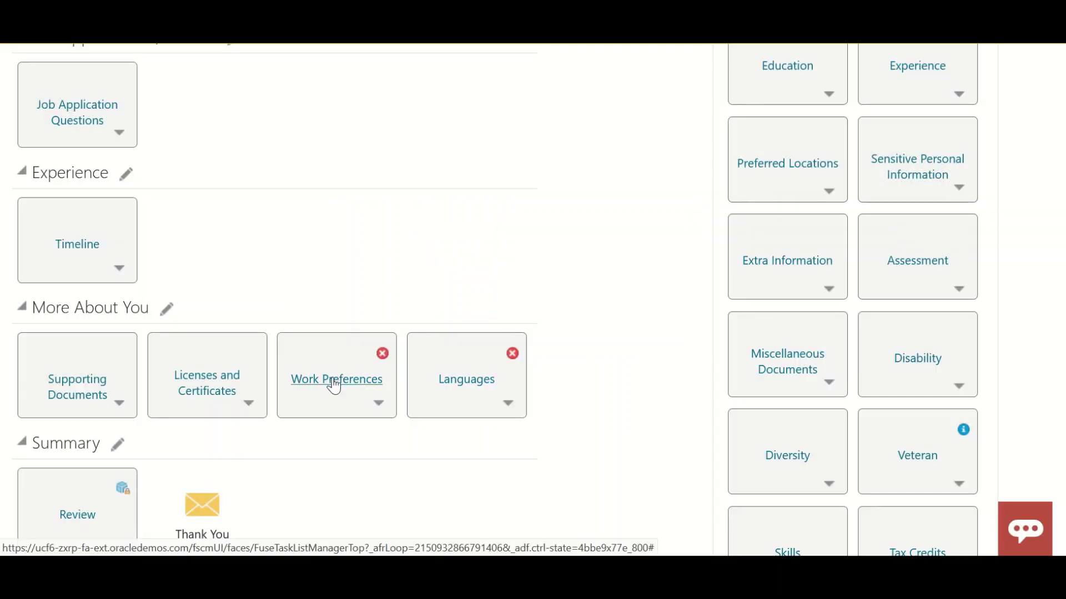
Step: Set the Work Preferences block's section to Work Requirements (Default) and save the block
{"action": "left_click", "coordinate": [334, 386]}
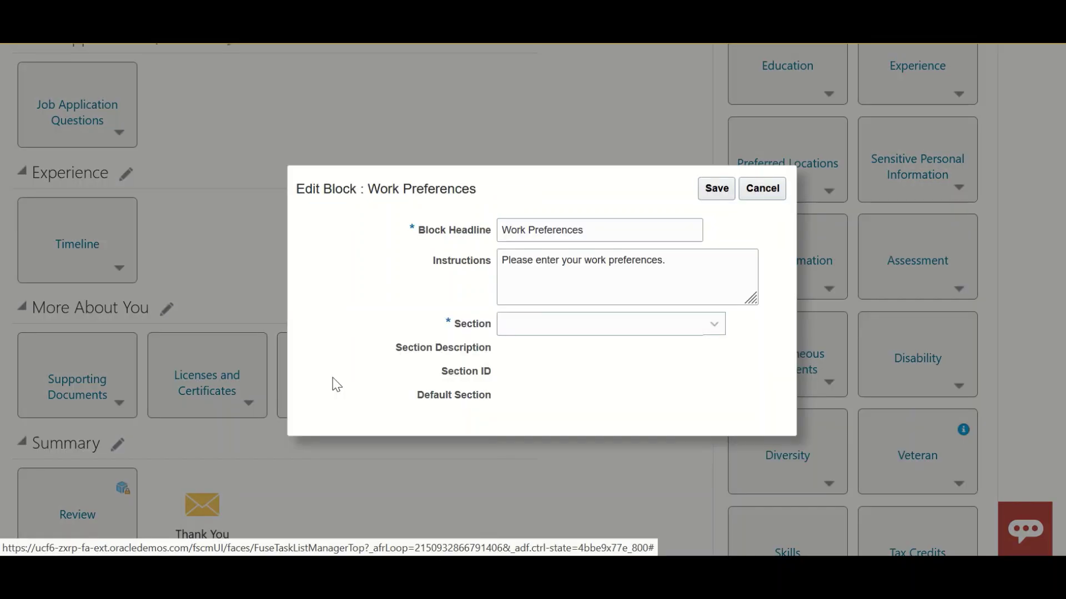
{"action": "left_click", "coordinate": [711, 328]}
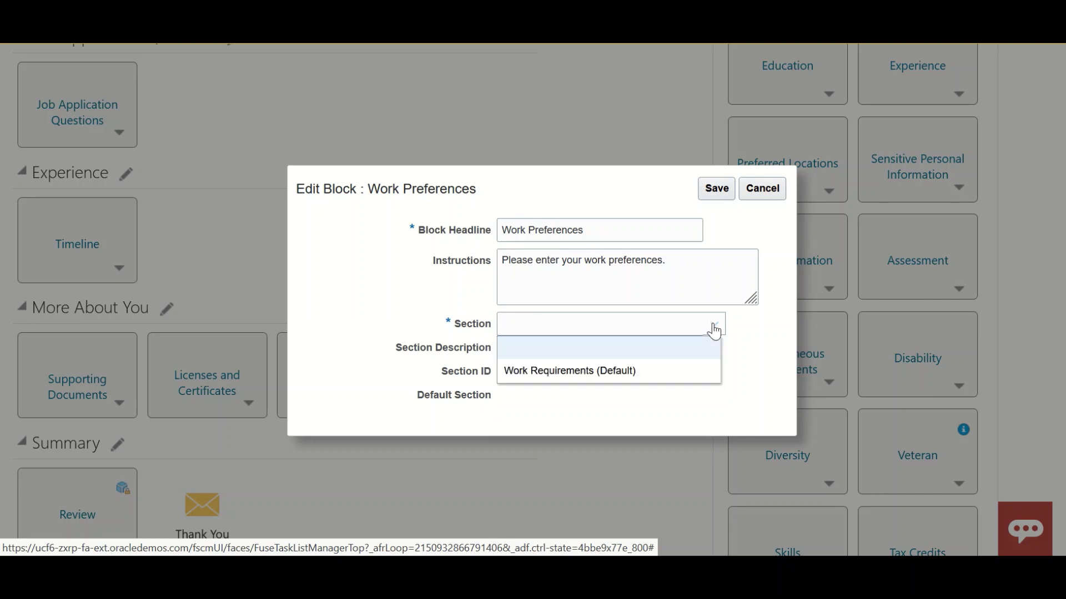
{"action": "left_click", "coordinate": [681, 371]}
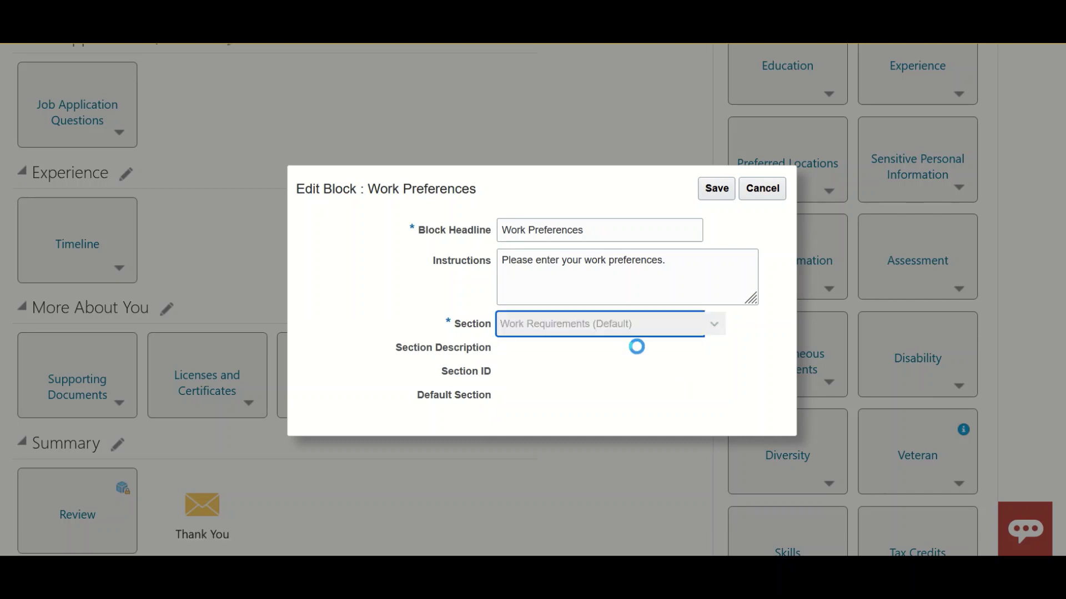
{"action": "left_click", "coordinate": [727, 193]}
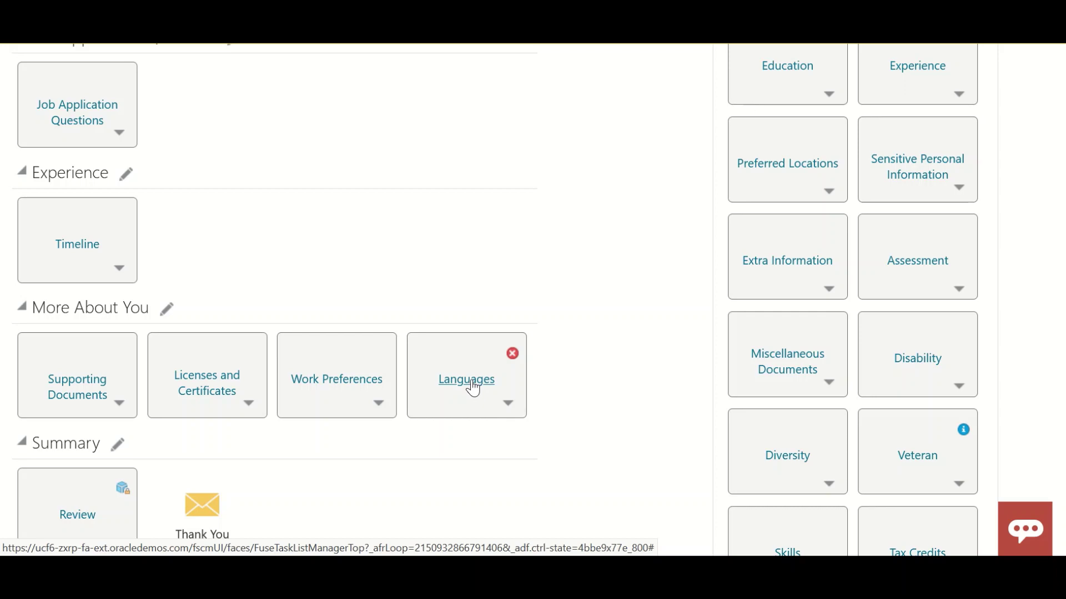
Step: Set the Languages block's section to Languages (Default) and save the block
{"action": "left_click", "coordinate": [473, 389]}
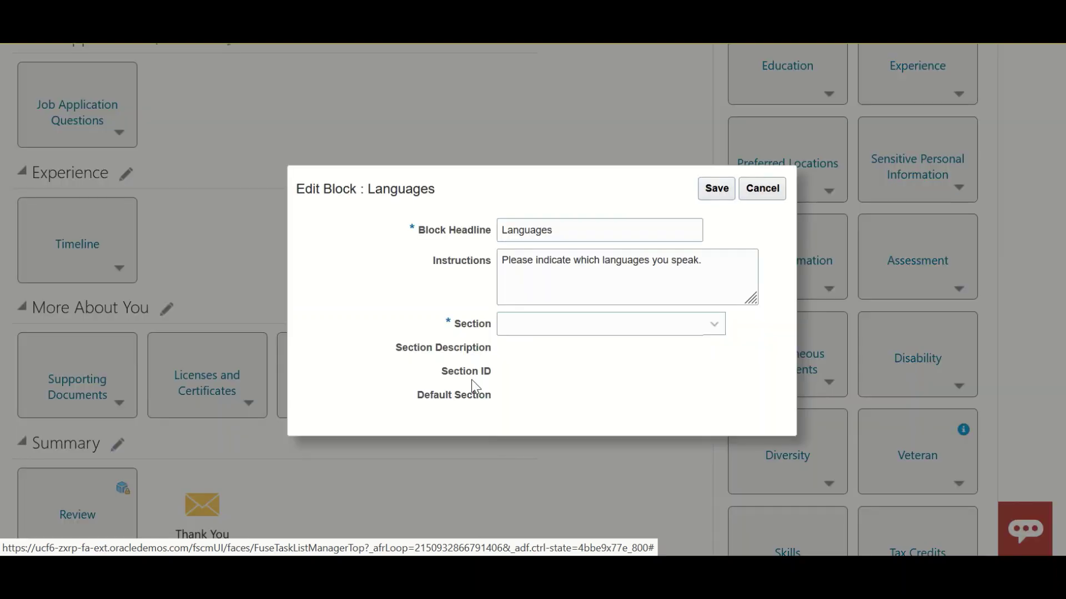
{"action": "left_click", "coordinate": [714, 333]}
{"action": "left_click", "coordinate": [618, 371]}
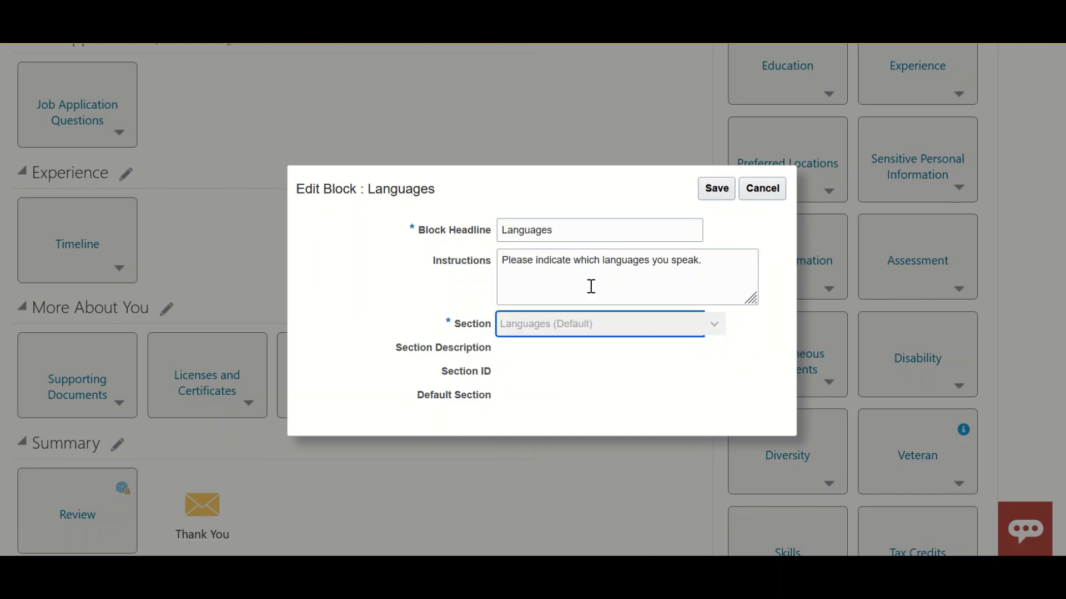
{"action": "left_click", "coordinate": [718, 190]}
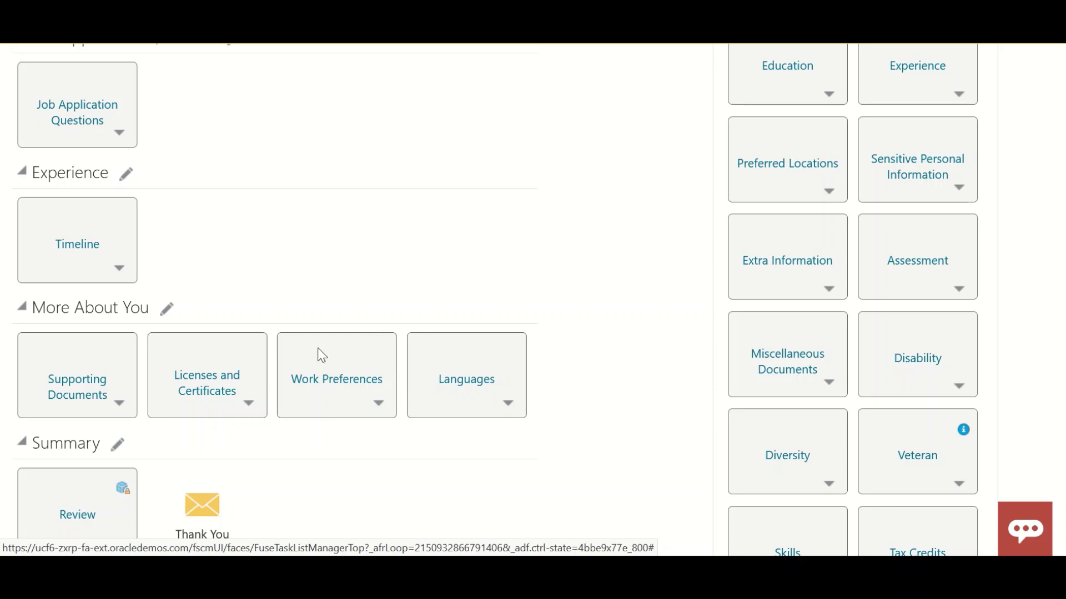
Step: Check the Review block's headline and instructions in the Summary section and look over the whole version
{"action": "scroll", "coordinate": [382, 391], "scroll_direction": "down", "scroll_amount": 3}
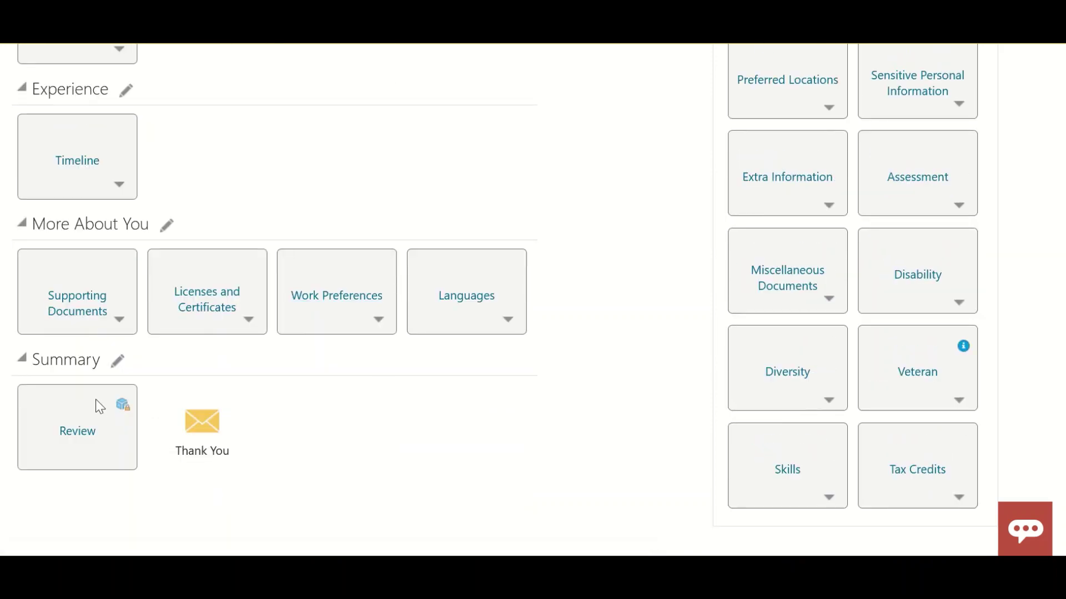
{"action": "left_click", "coordinate": [91, 435]}
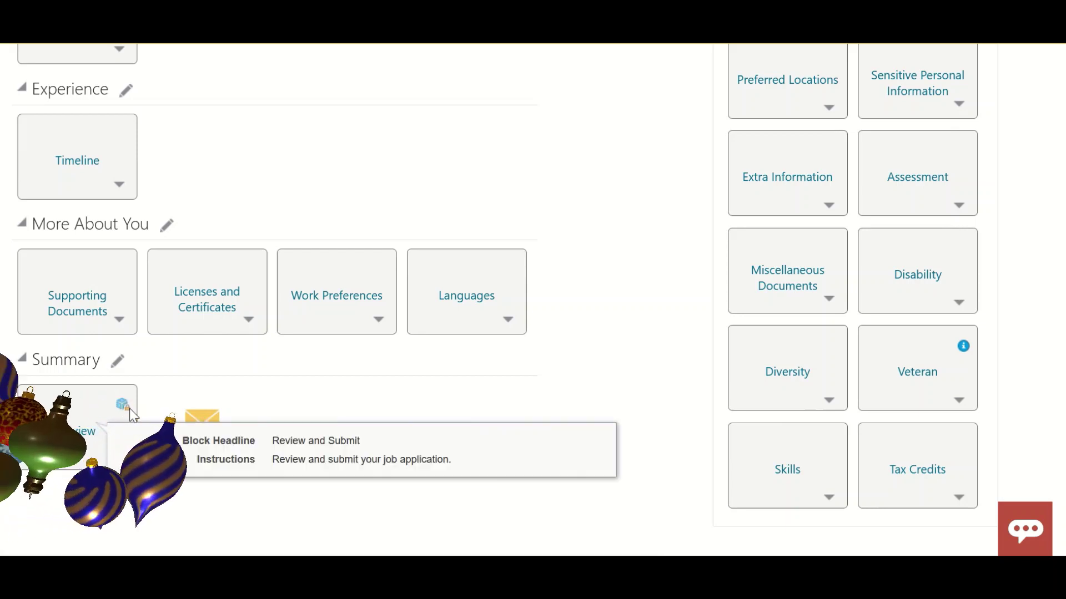
{"action": "scroll", "coordinate": [125, 398], "scroll_direction": "up", "scroll_amount": 10}
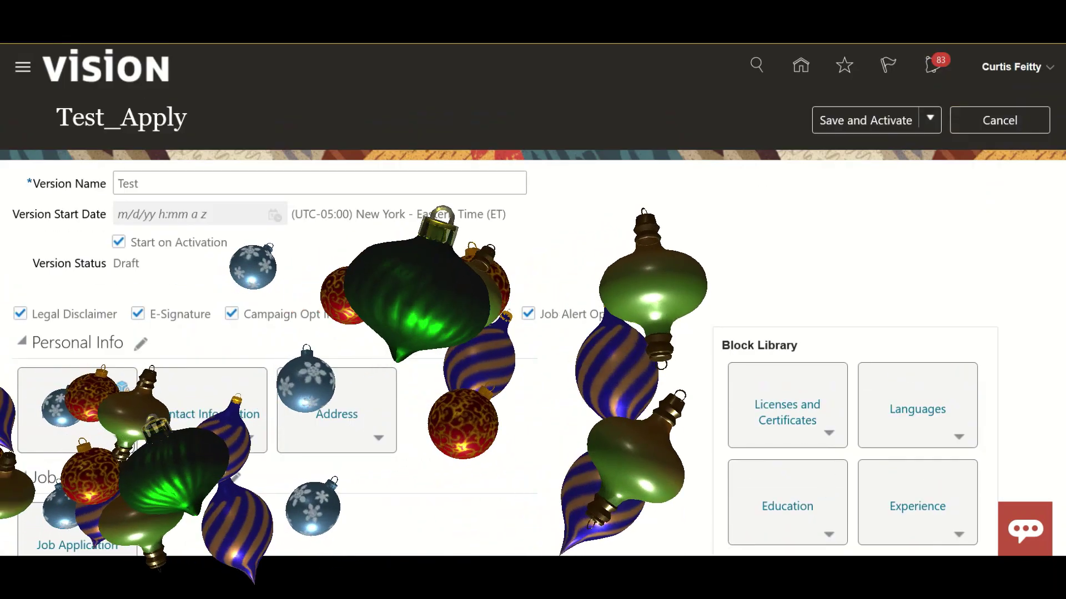
{"action": "scroll", "coordinate": [122, 394], "scroll_direction": "down", "scroll_amount": 10}
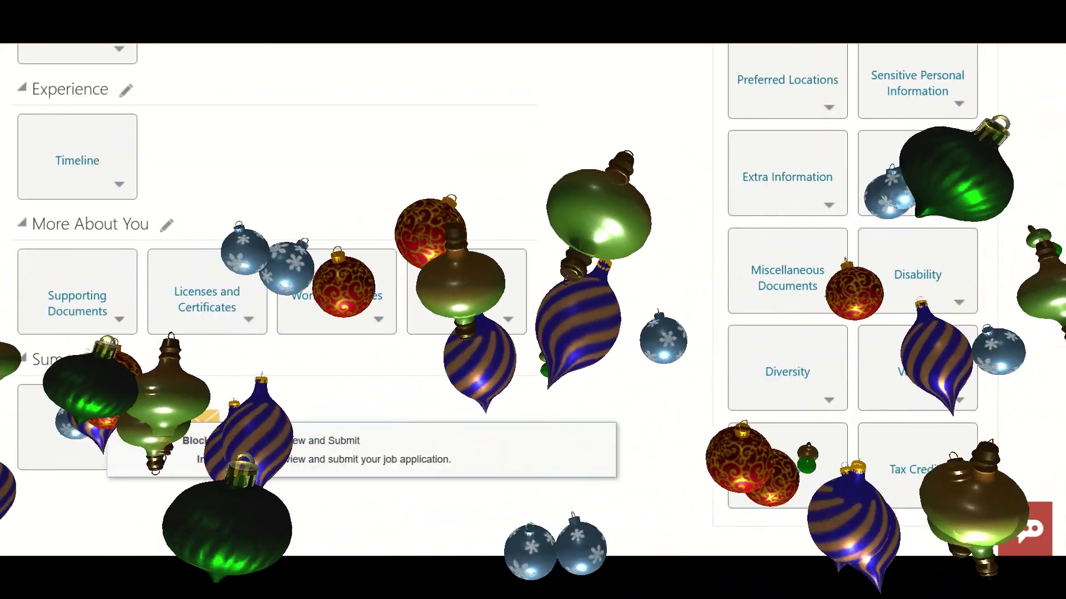
Step: Remove the Licenses and Certificates block from More About You and add it back from the block library as the section's last block
{"action": "scroll", "coordinate": [329, 276], "scroll_direction": "up", "scroll_amount": 2}
{"action": "left_click_drag", "start_coordinate": [235, 355], "coordinate": [867, 267]}
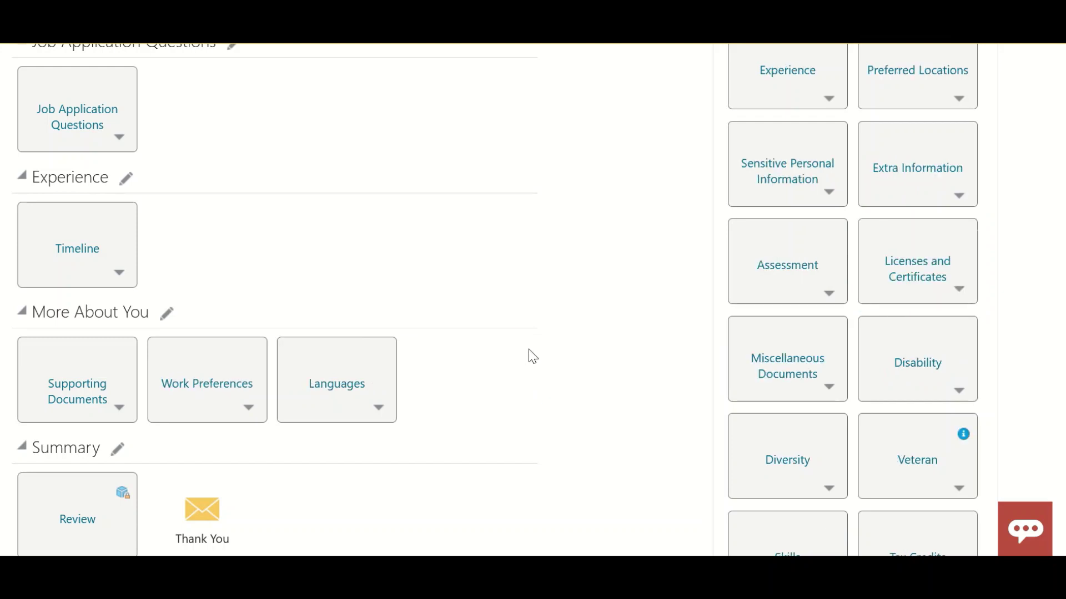
{"action": "scroll", "coordinate": [672, 357], "scroll_direction": "up", "scroll_amount": 2}
{"action": "scroll", "coordinate": [638, 415], "scroll_direction": "down", "scroll_amount": 2}
{"action": "left_click_drag", "start_coordinate": [887, 238], "coordinate": [446, 403]}
Step: Add the Preferred Locations block to the Personal Info section after Address, and return it to the block library
{"action": "scroll", "coordinate": [557, 347], "scroll_direction": "up", "scroll_amount": 2}
{"action": "scroll", "coordinate": [557, 347], "scroll_direction": "up", "scroll_amount": 2}
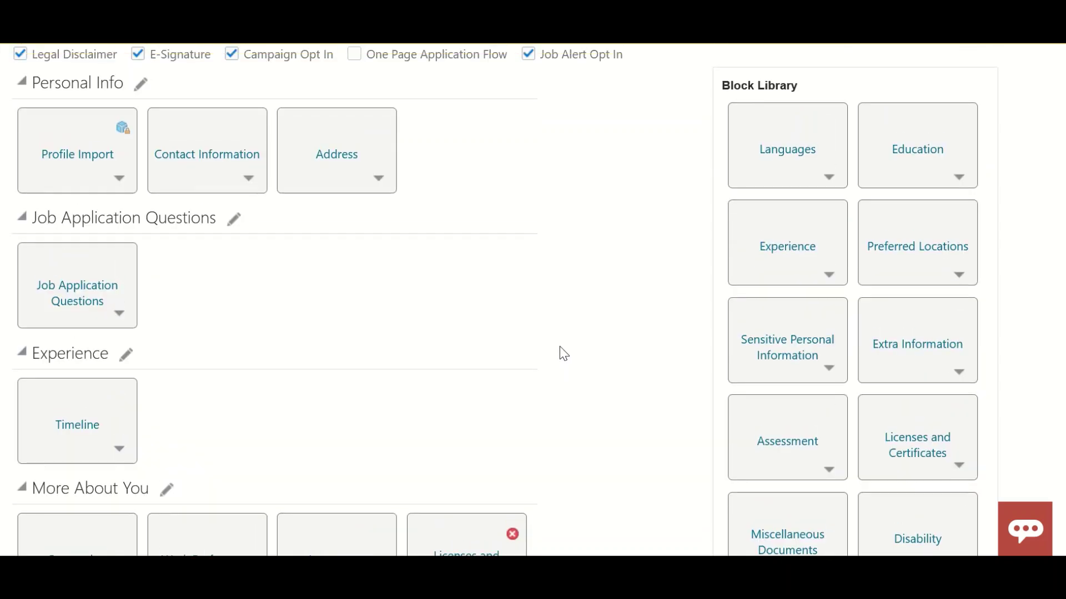
{"action": "scroll", "coordinate": [559, 346], "scroll_direction": "down", "scroll_amount": 4}
{"action": "scroll", "coordinate": [561, 345], "scroll_direction": "up", "scroll_amount": 6}
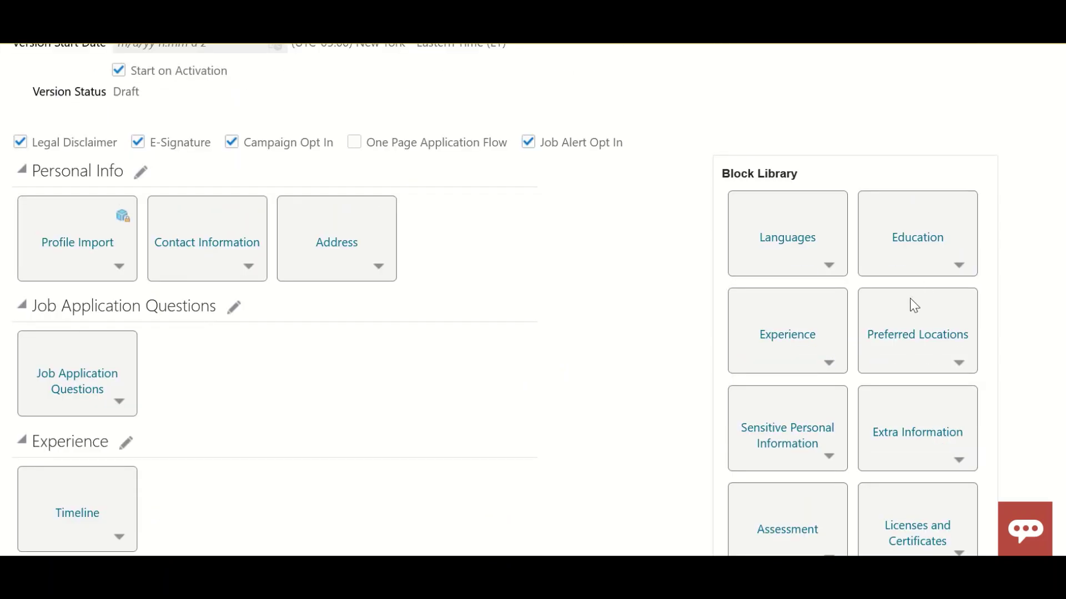
{"action": "left_click_drag", "start_coordinate": [911, 305], "coordinate": [471, 284]}
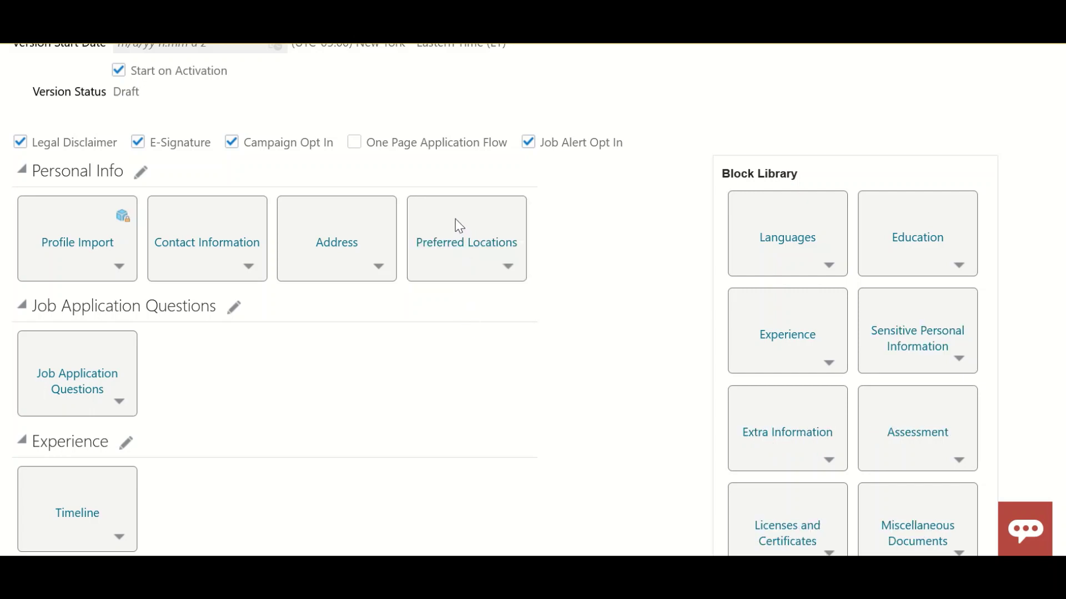
{"action": "left_click_drag", "start_coordinate": [459, 224], "coordinate": [774, 371]}
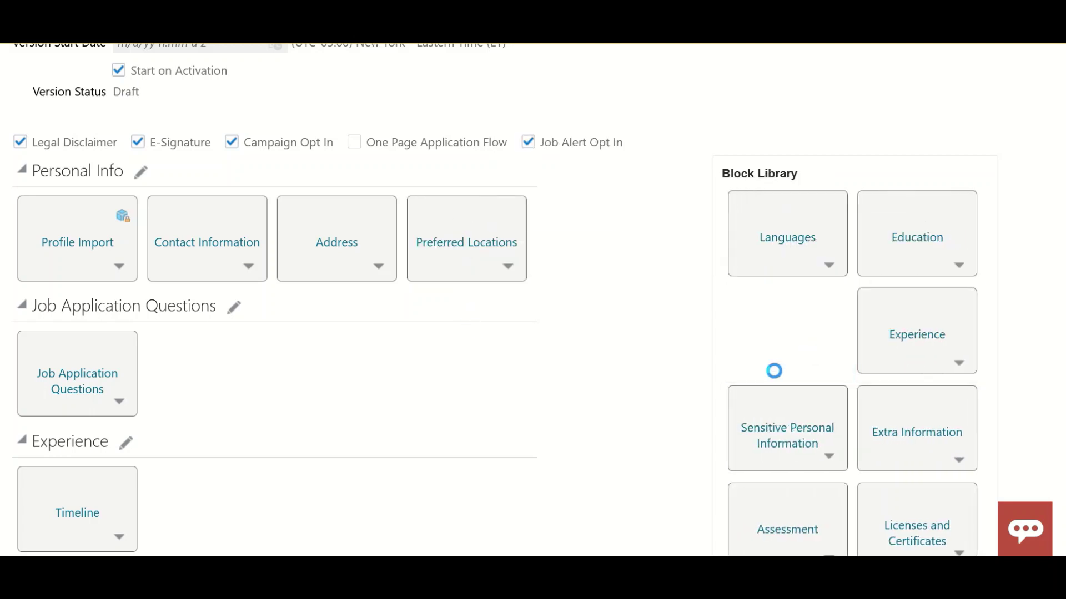
Step: Review the blocks placed in each section and the blocks still offered in the block library
{"action": "scroll", "coordinate": [647, 368], "scroll_direction": "down", "scroll_amount": 5}
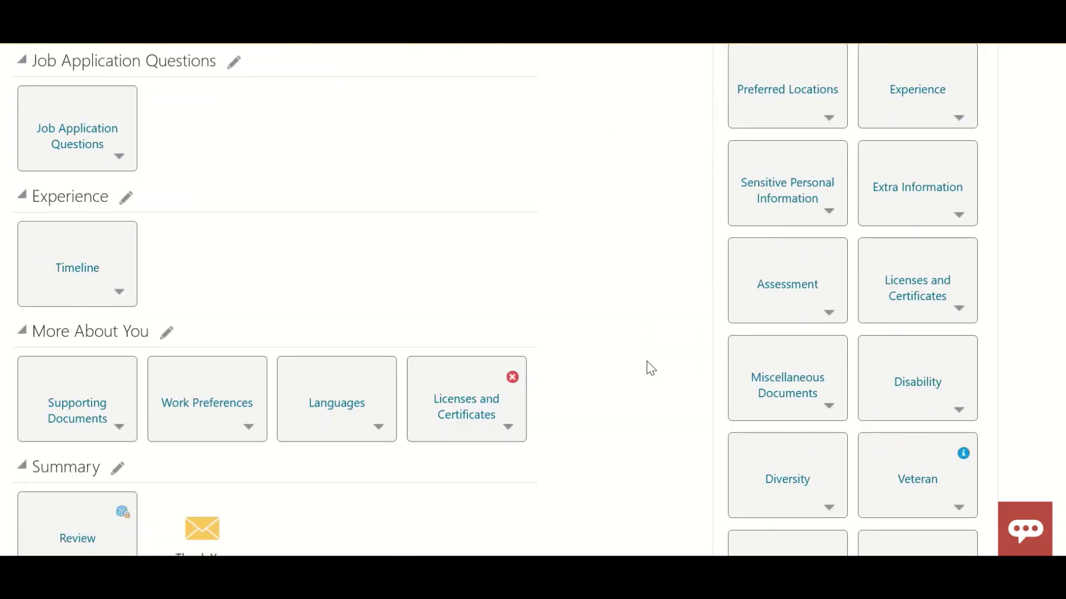
{"action": "scroll", "coordinate": [651, 368], "scroll_direction": "down", "scroll_amount": 2}
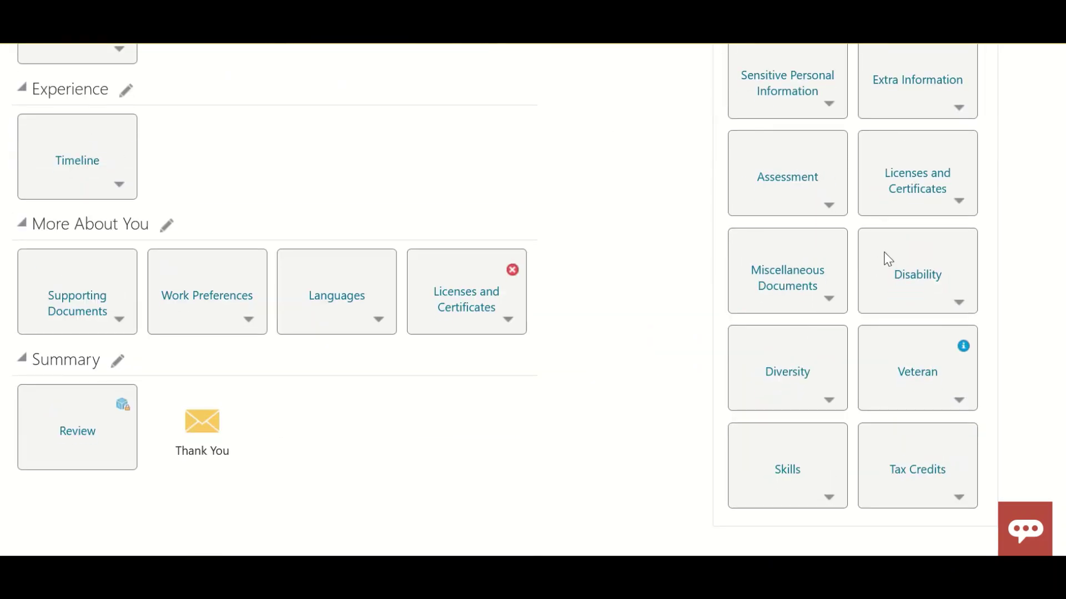
{"action": "scroll", "coordinate": [735, 319], "scroll_direction": "up", "scroll_amount": 8}
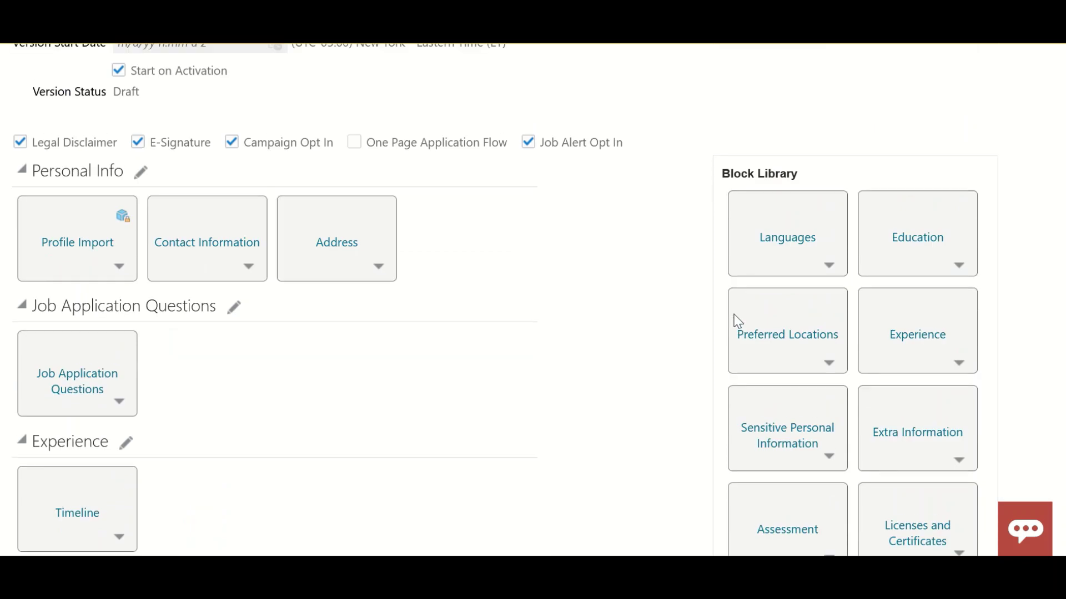
{"action": "scroll", "coordinate": [702, 326], "scroll_direction": "down", "scroll_amount": 3}
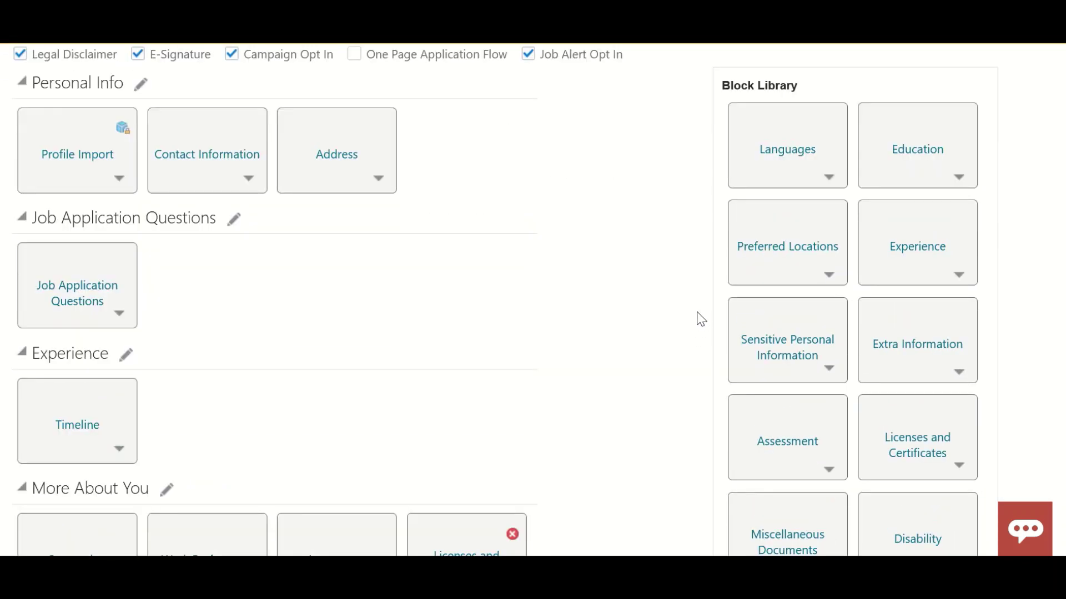
{"action": "scroll", "coordinate": [698, 318], "scroll_direction": "up", "scroll_amount": 2}
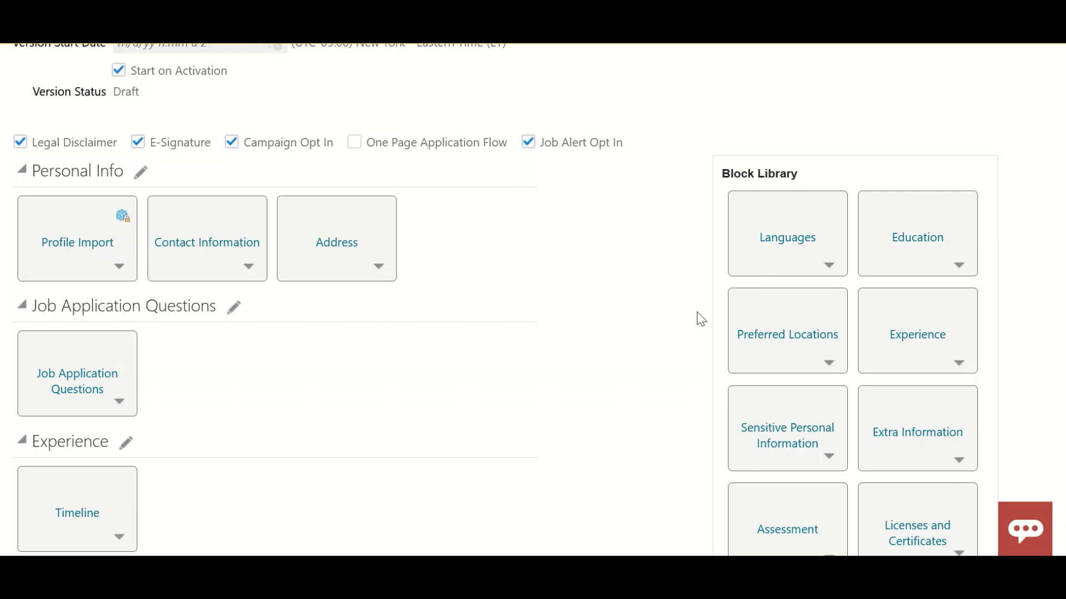
{"action": "scroll", "coordinate": [833, 356], "scroll_direction": "down", "scroll_amount": 2}
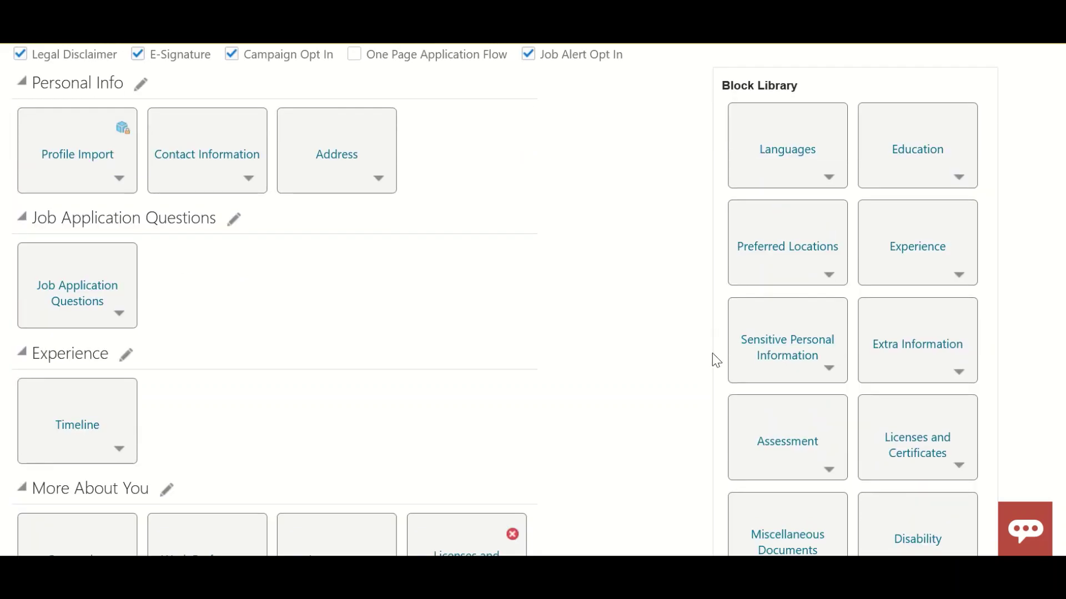
{"action": "scroll", "coordinate": [669, 348], "scroll_direction": "down", "scroll_amount": 6}
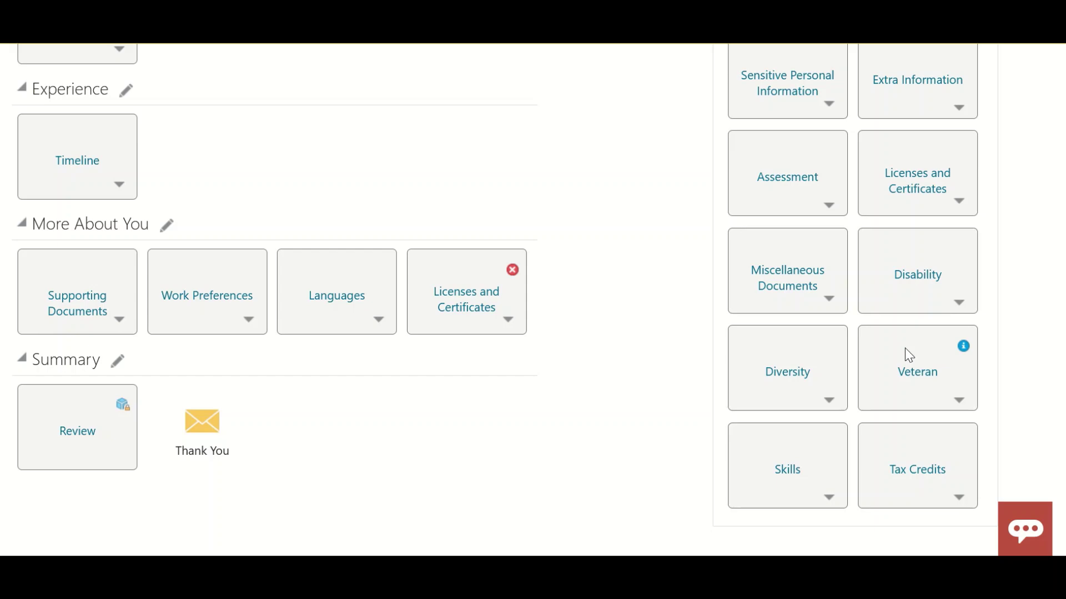
Step: Assign the Licenses and Certificates block in More About You to the Licenses and Certifications (Default) section and save the block
{"action": "scroll", "coordinate": [689, 394], "scroll_direction": "up", "scroll_amount": 6}
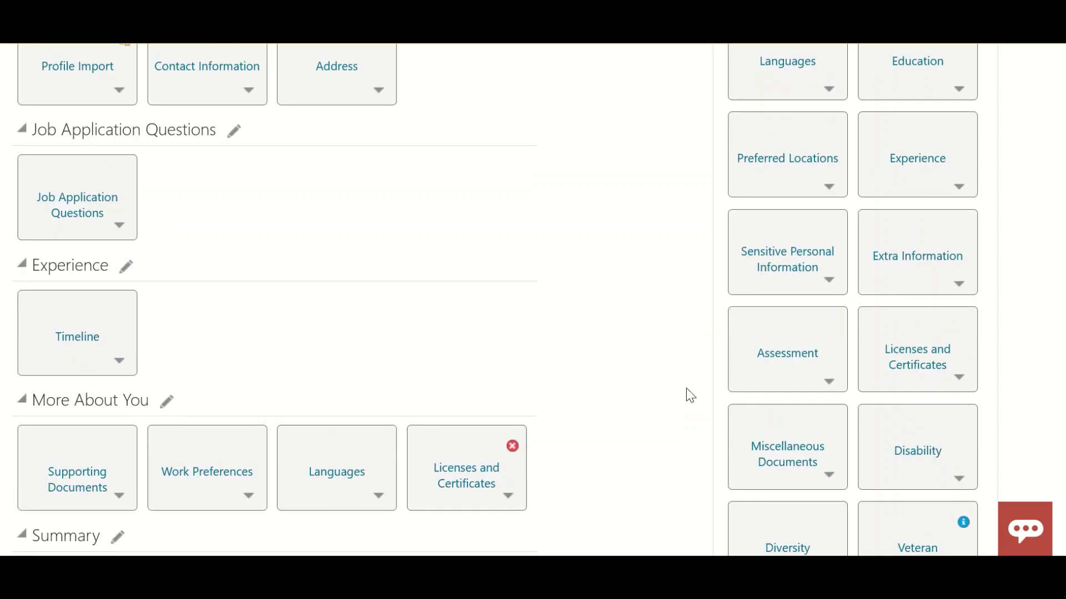
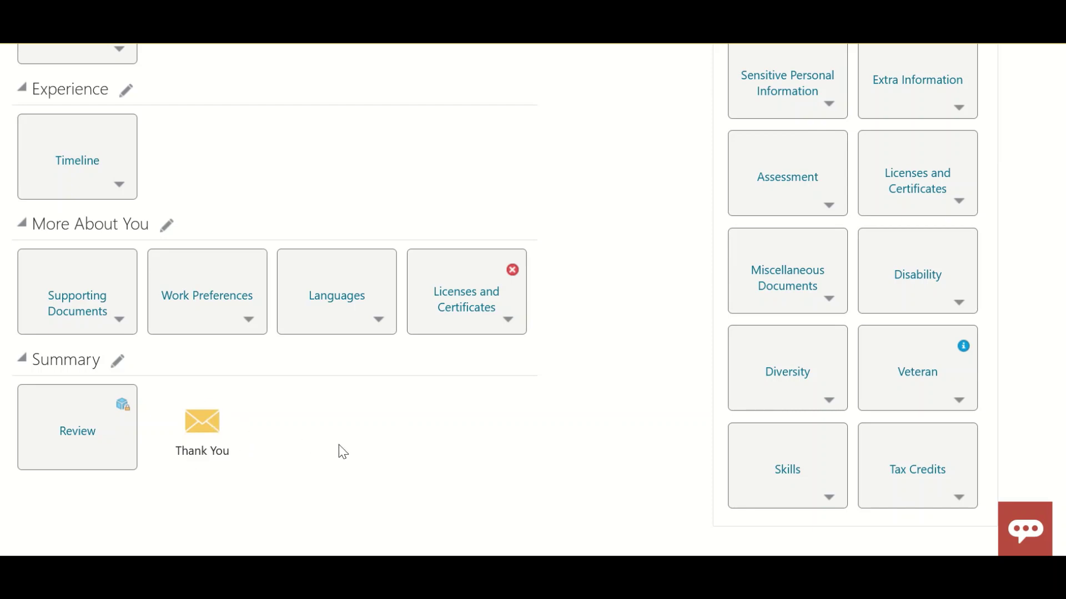
{"action": "left_click", "coordinate": [478, 302]}
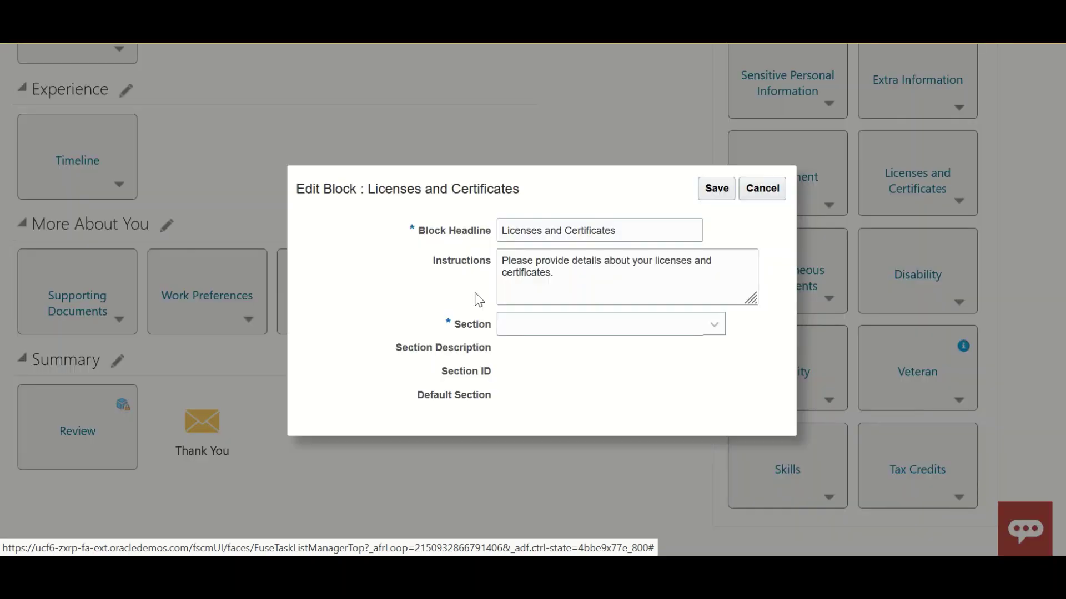
{"action": "left_click", "coordinate": [710, 326]}
{"action": "left_click", "coordinate": [630, 395]}
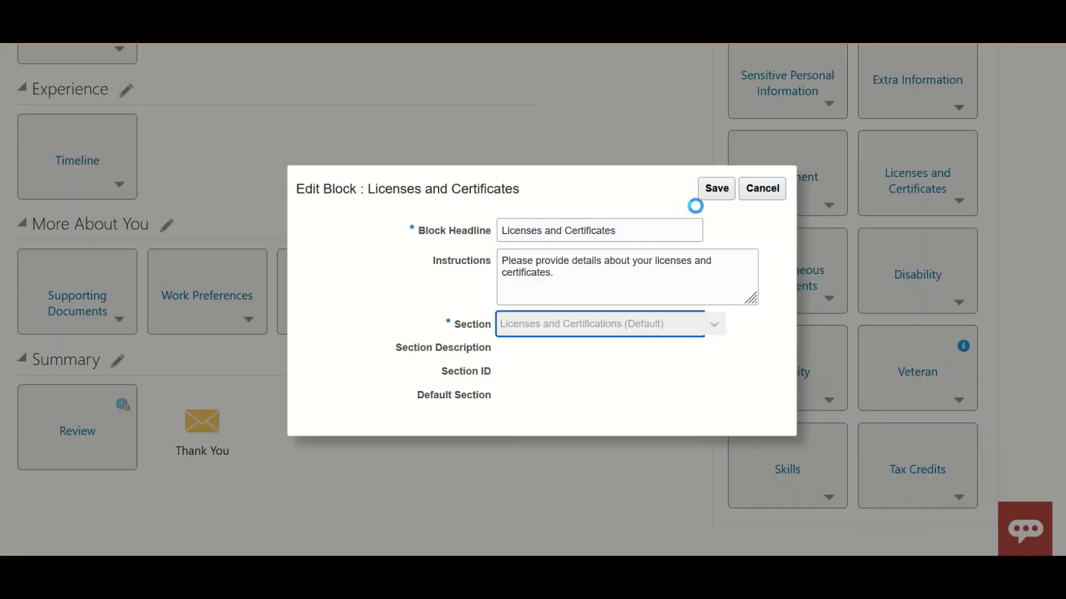
{"action": "left_click", "coordinate": [713, 195]}
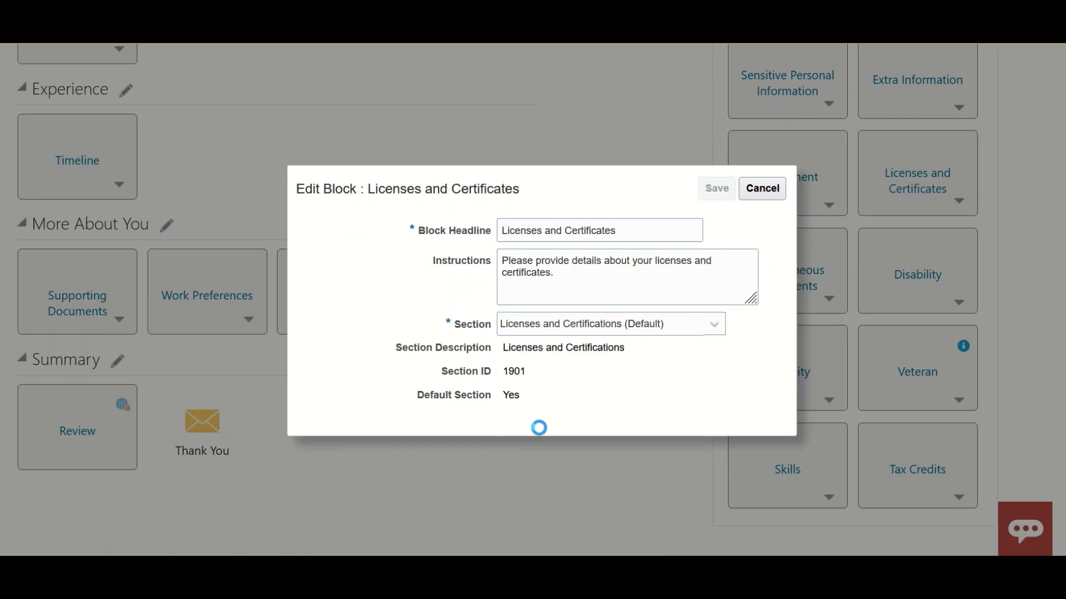
Step: Save and activate the Test version of the application flow and look over its details and sections
{"action": "scroll", "coordinate": [532, 427], "scroll_direction": "up", "scroll_amount": 5}
{"action": "scroll", "coordinate": [532, 430], "scroll_direction": "up", "scroll_amount": 3}
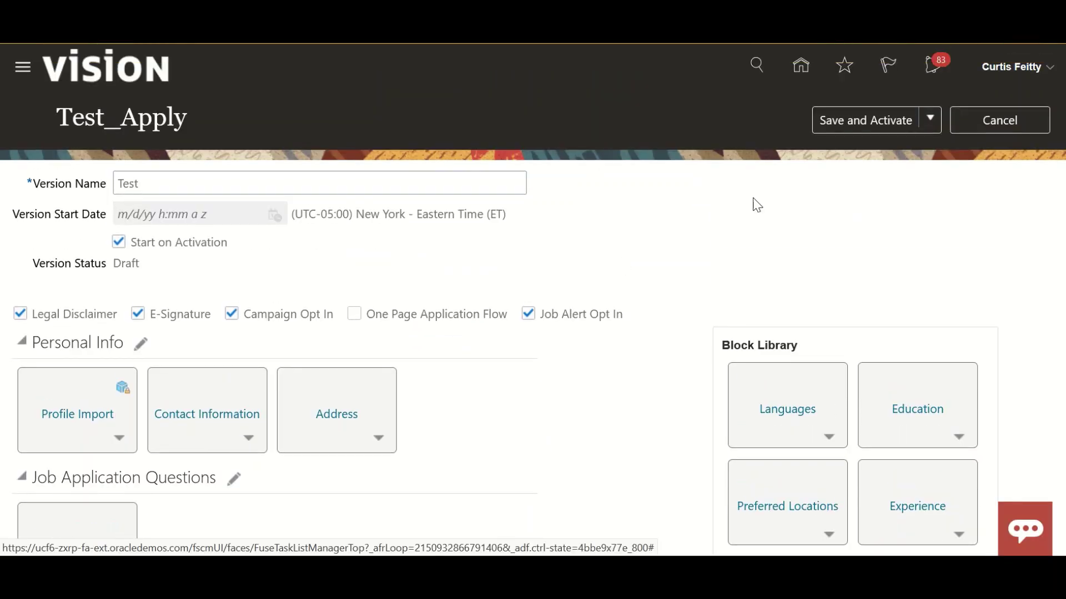
{"action": "left_click", "coordinate": [938, 122]}
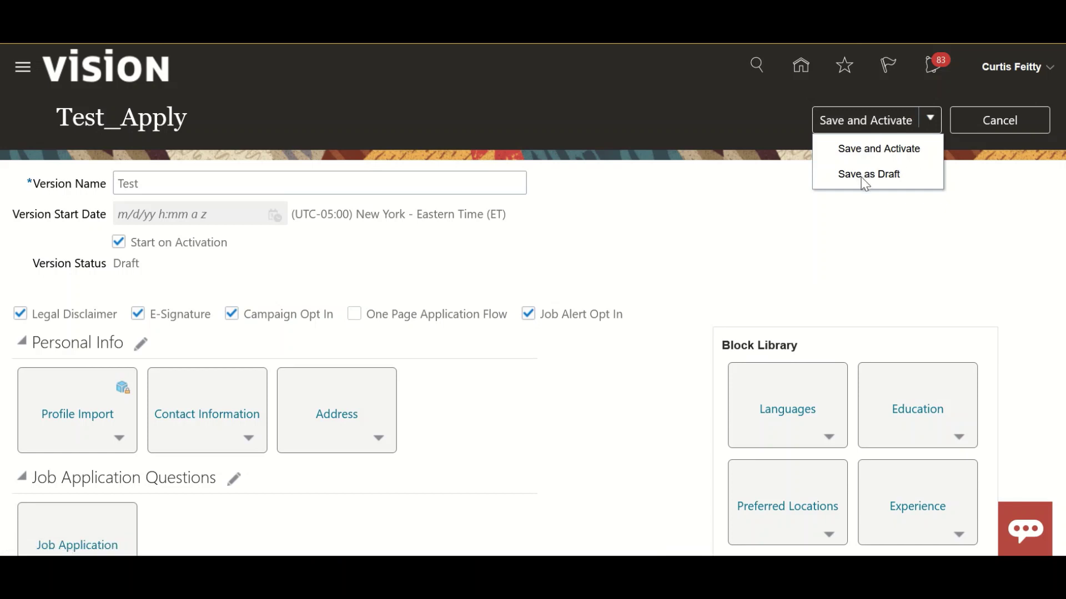
{"action": "left_click", "coordinate": [874, 151]}
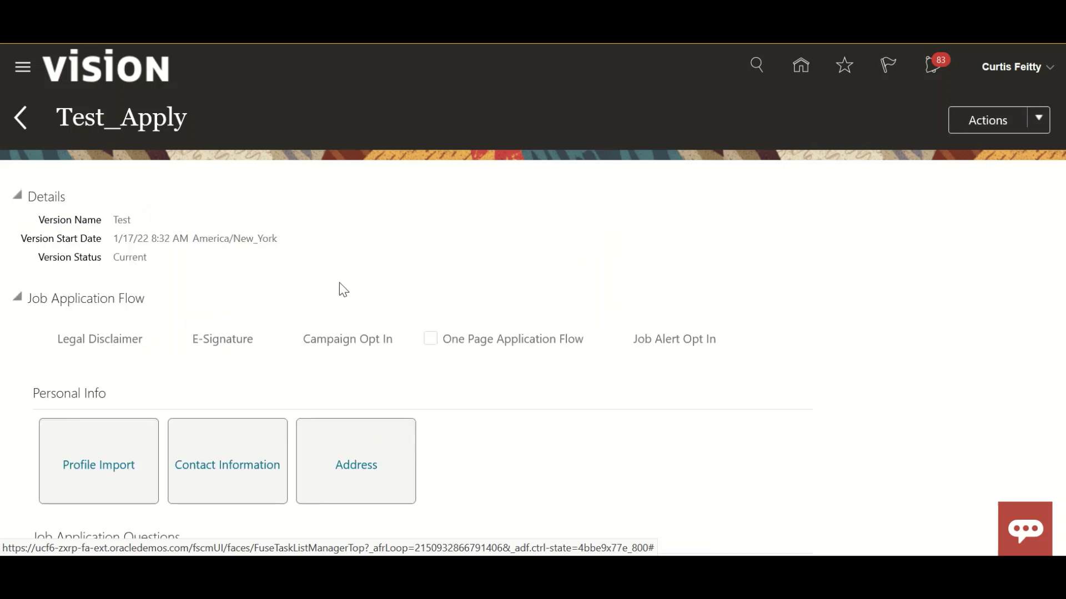
{"action": "scroll", "coordinate": [340, 284], "scroll_direction": "down", "scroll_amount": 10}
{"action": "scroll", "coordinate": [339, 284], "scroll_direction": "up", "scroll_amount": 8}
{"action": "scroll", "coordinate": [339, 284], "scroll_direction": "up", "scroll_amount": 2}
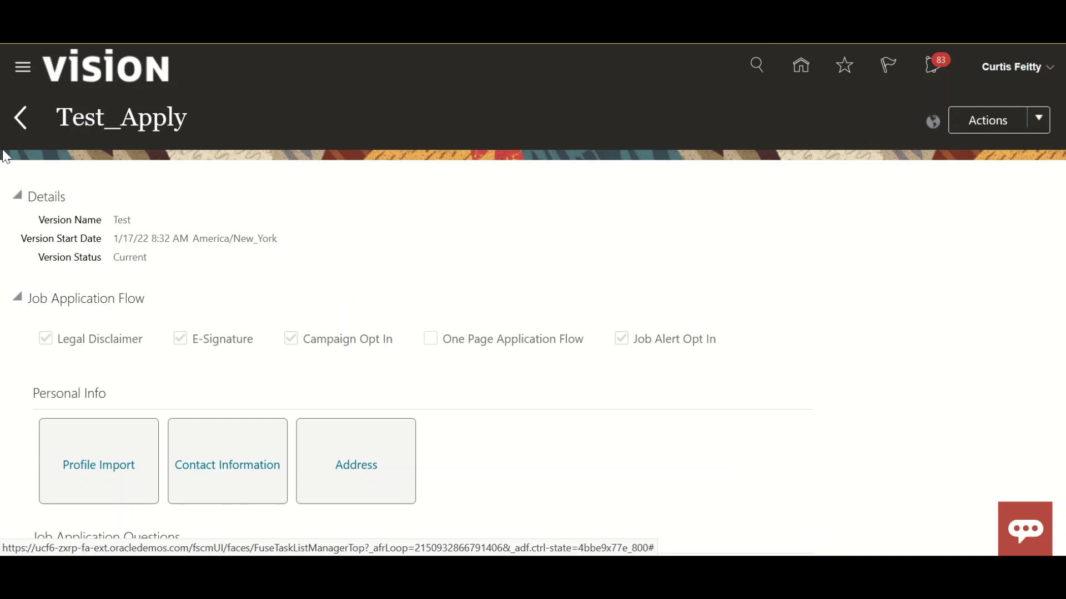
Step: Return to the Test_Apply flow's overview, check its versions and activate the application flow
{"action": "left_click", "coordinate": [19, 127]}
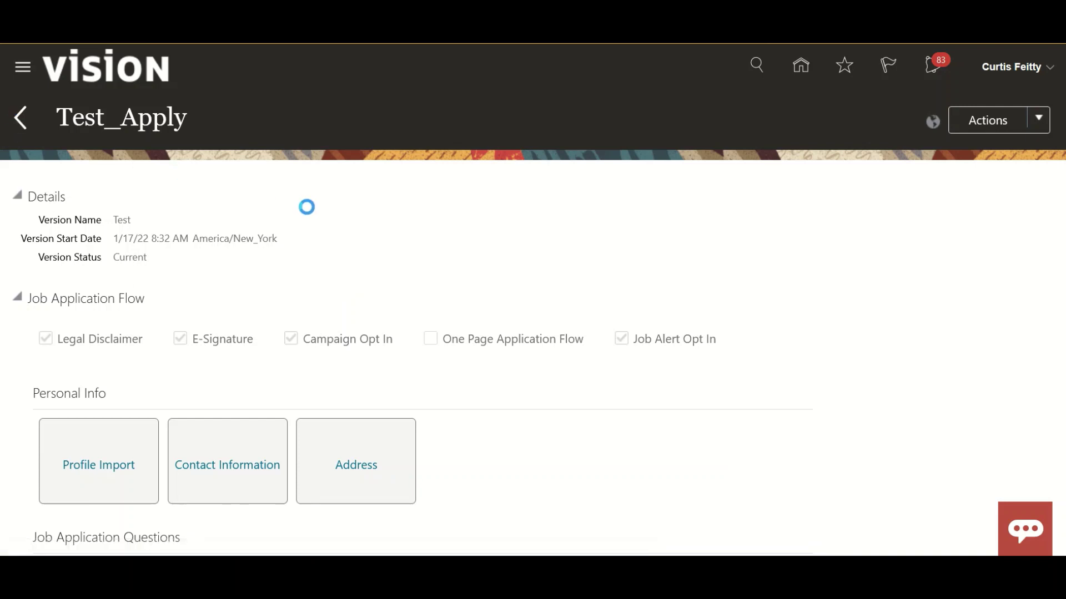
{"action": "scroll", "coordinate": [354, 230], "scroll_direction": "down", "scroll_amount": 3}
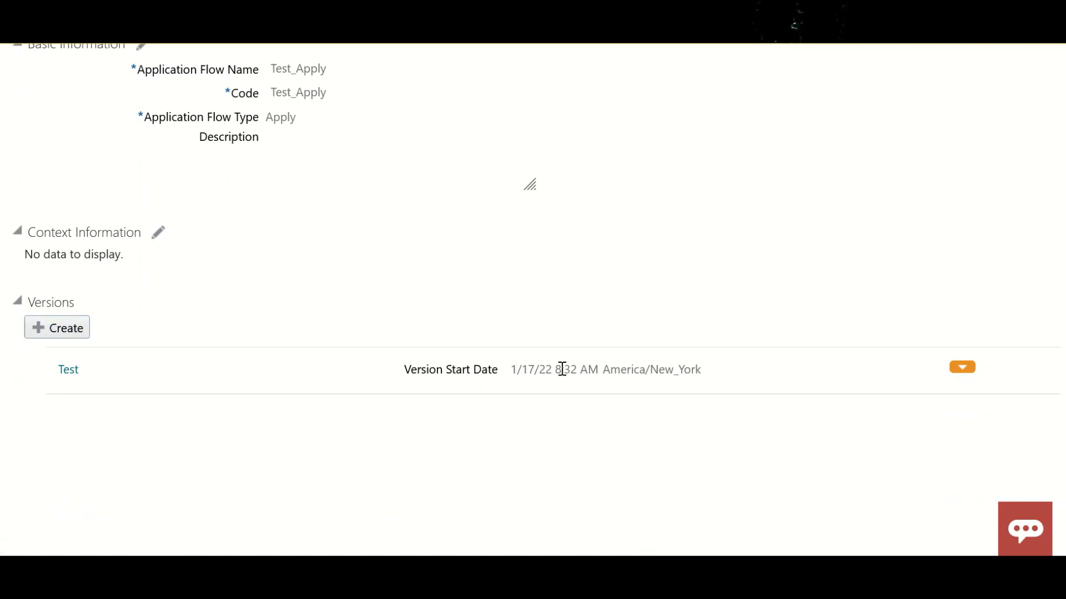
{"action": "scroll", "coordinate": [283, 423], "scroll_direction": "up", "scroll_amount": 3}
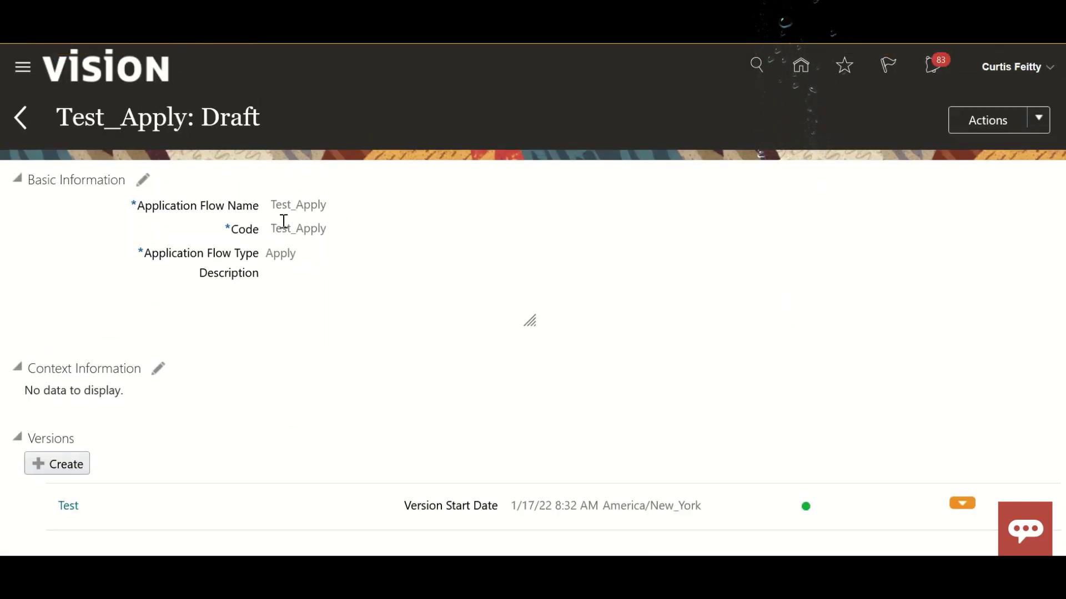
{"action": "left_click", "coordinate": [1036, 118]}
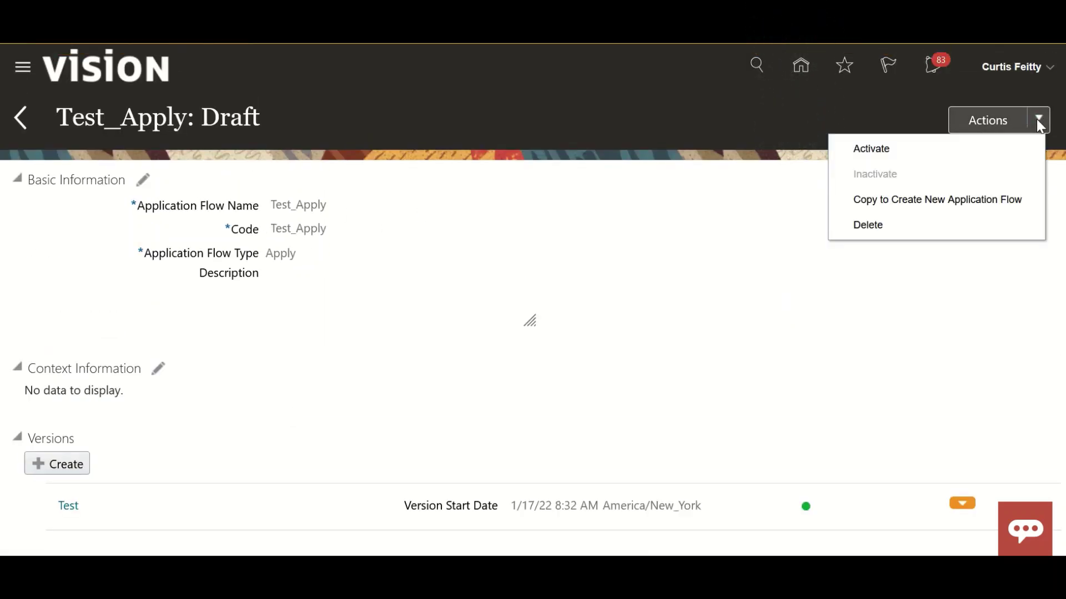
{"action": "left_click", "coordinate": [922, 153]}
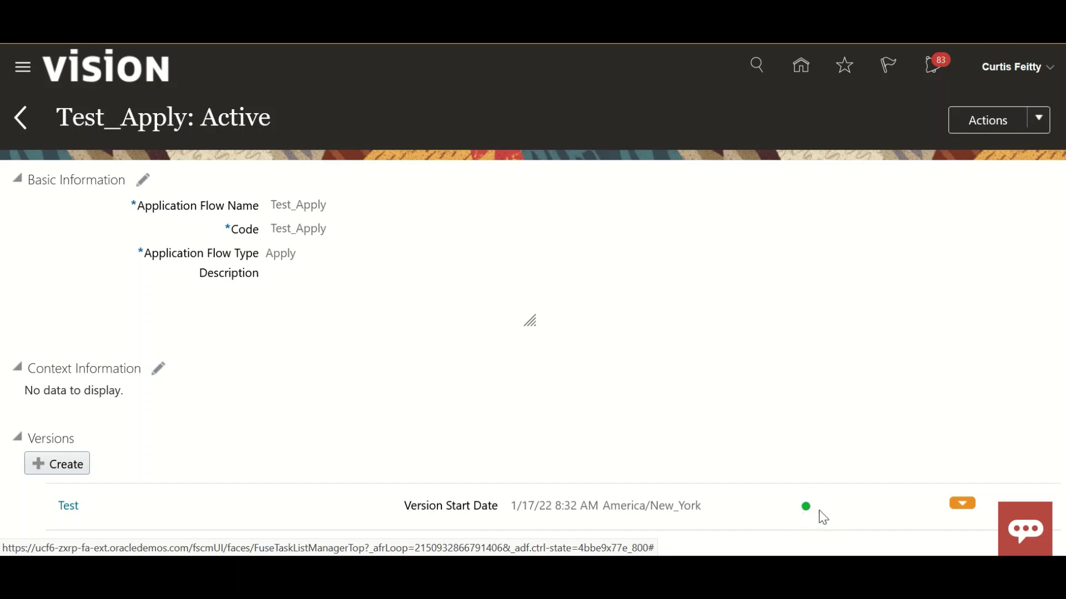
{"action": "scroll", "coordinate": [245, 428], "scroll_direction": "down", "scroll_amount": 2}
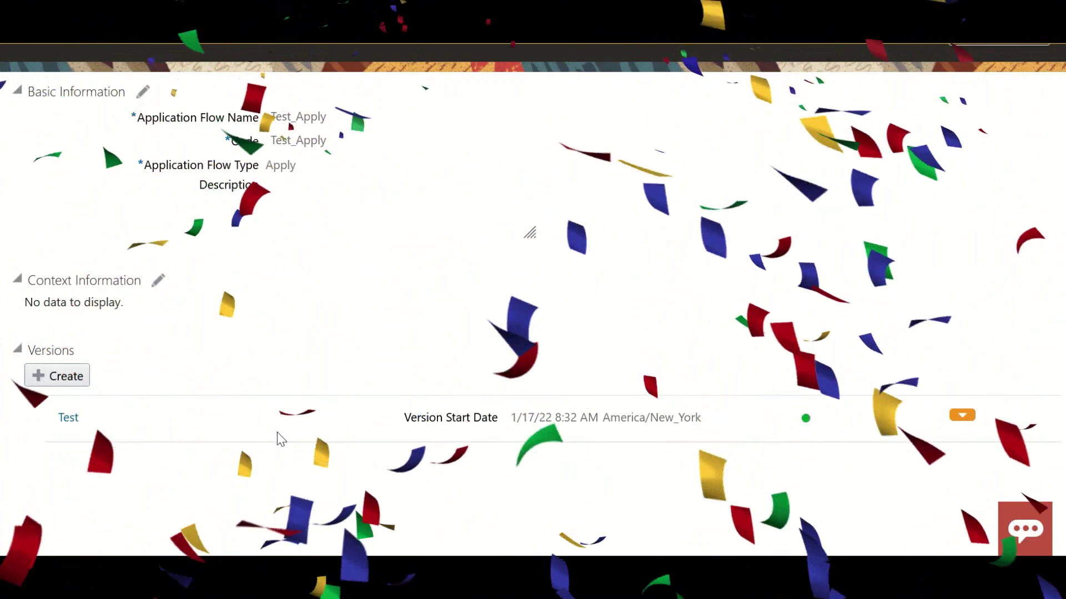
{"action": "scroll", "coordinate": [300, 428], "scroll_direction": "up", "scroll_amount": 2}
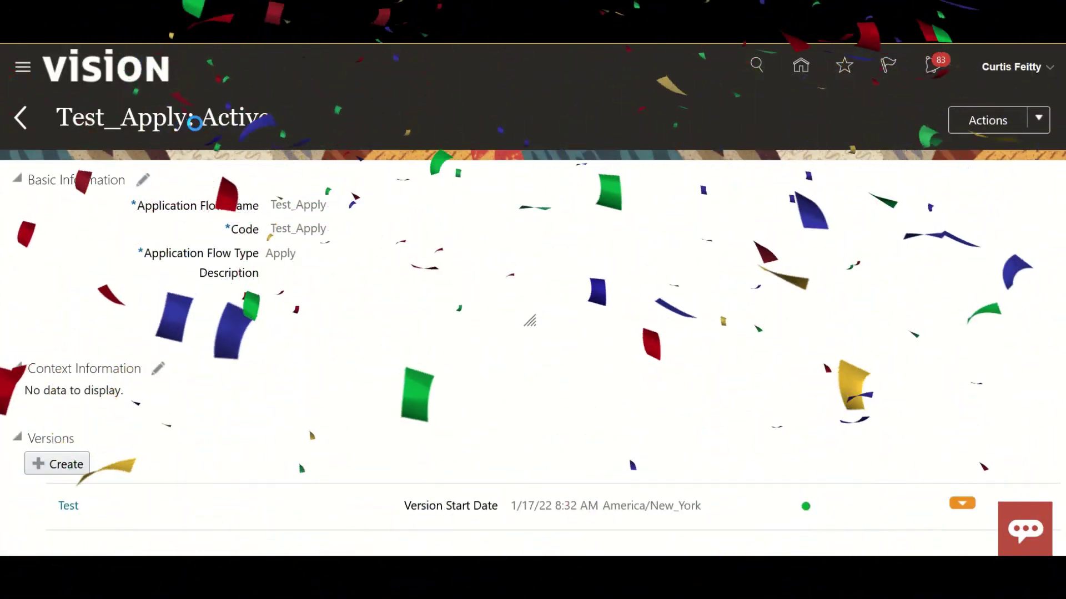